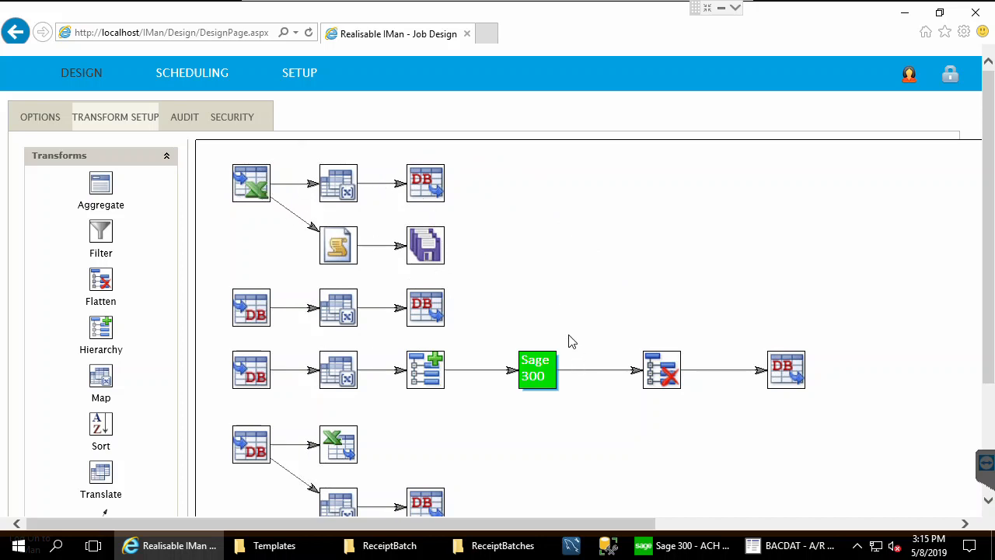
Review the Excel reader and the rest of the job's transform diagram, down to the final database writer.
double_click(250, 191)
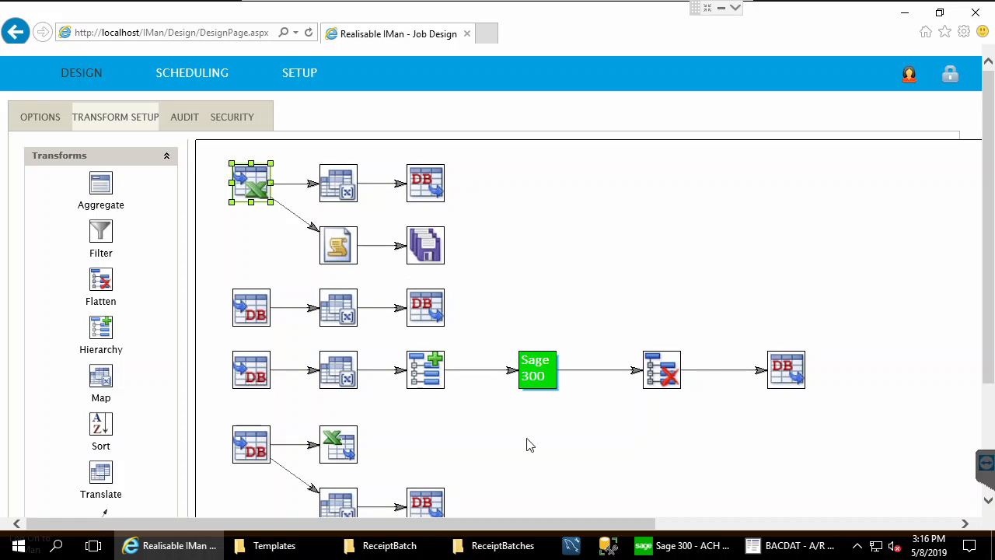
scroll(524, 442, "down", 1)
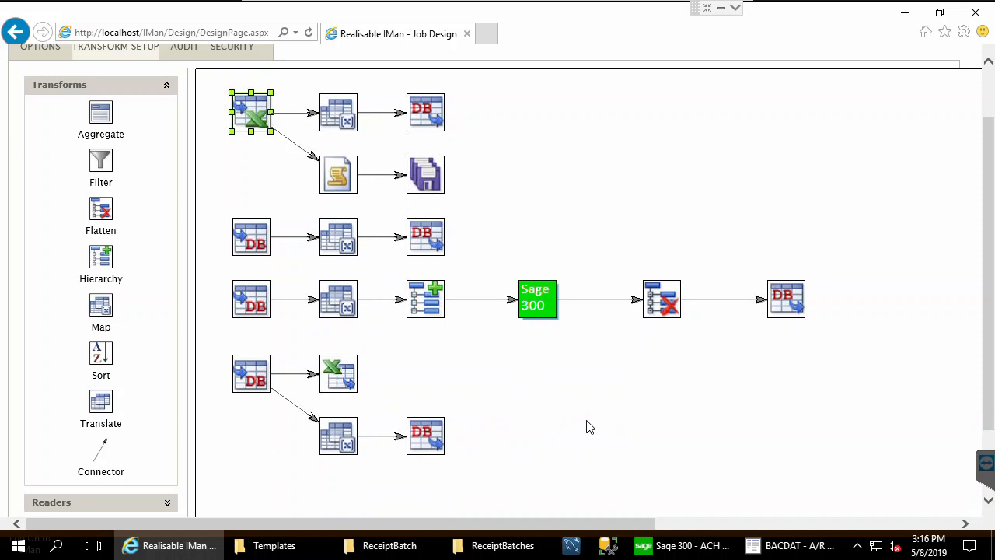
scroll(596, 426, "up", 2)
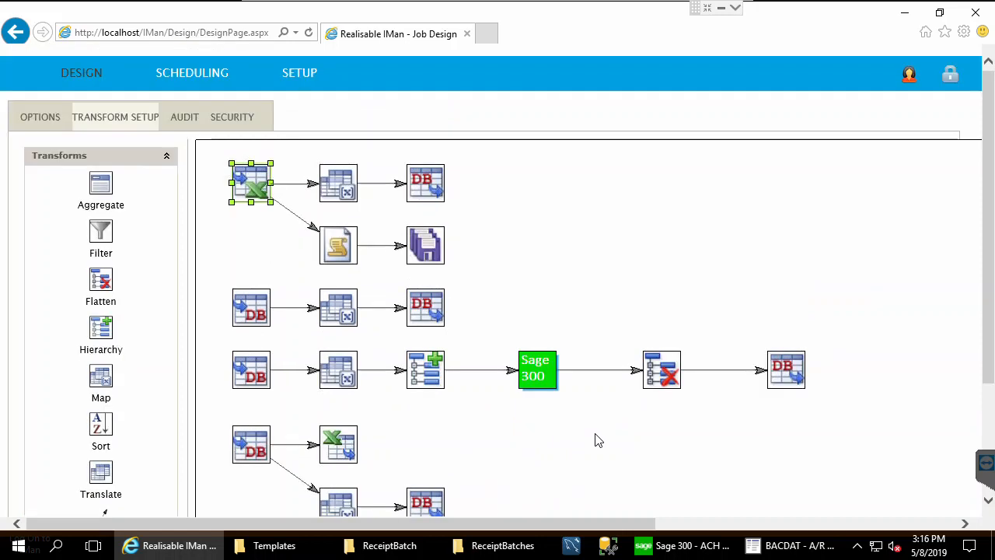
scroll(598, 440, "down", 2)
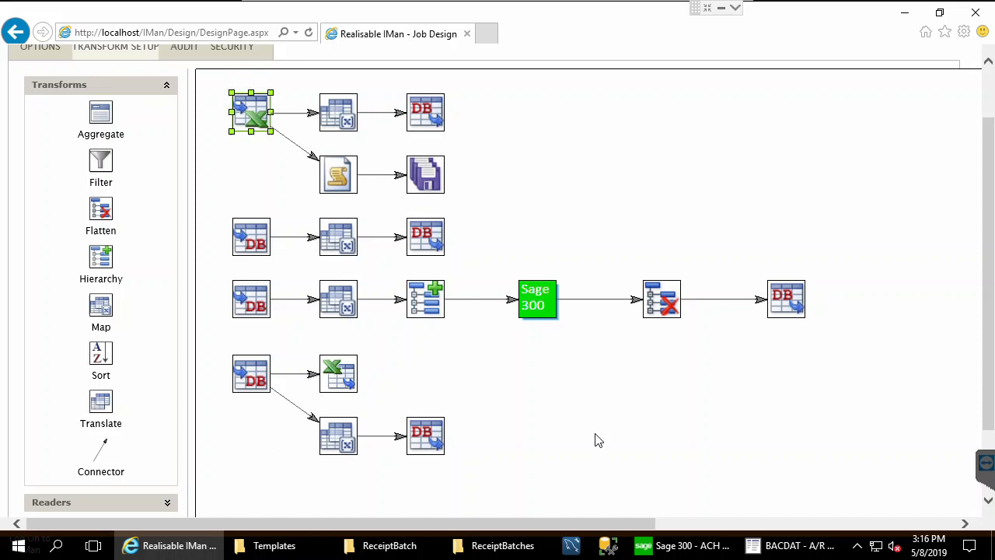
scroll(596, 440, "up", 2)
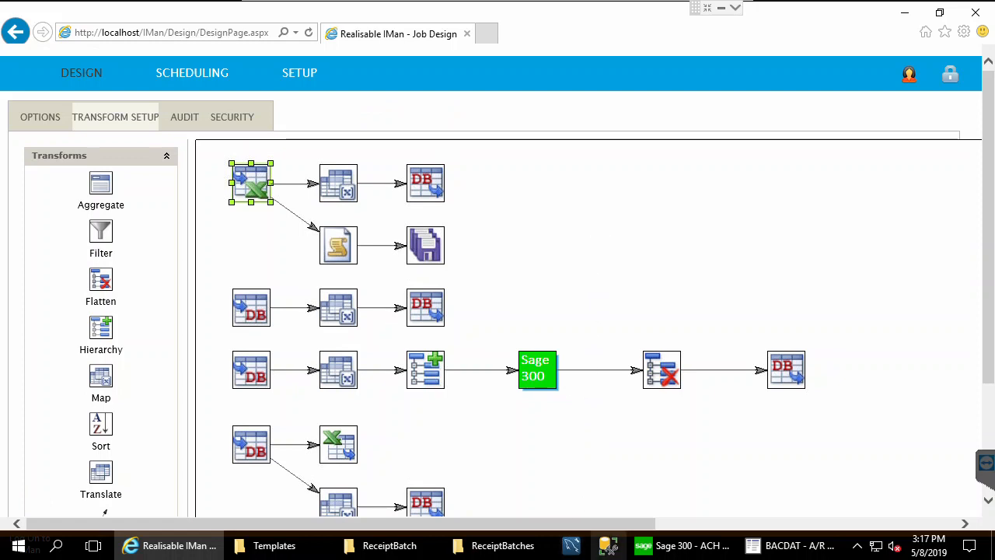
Open AR_Batch.xls from the Templates folder, review its header row of column names, and close the workbook.
left_click(288, 552)
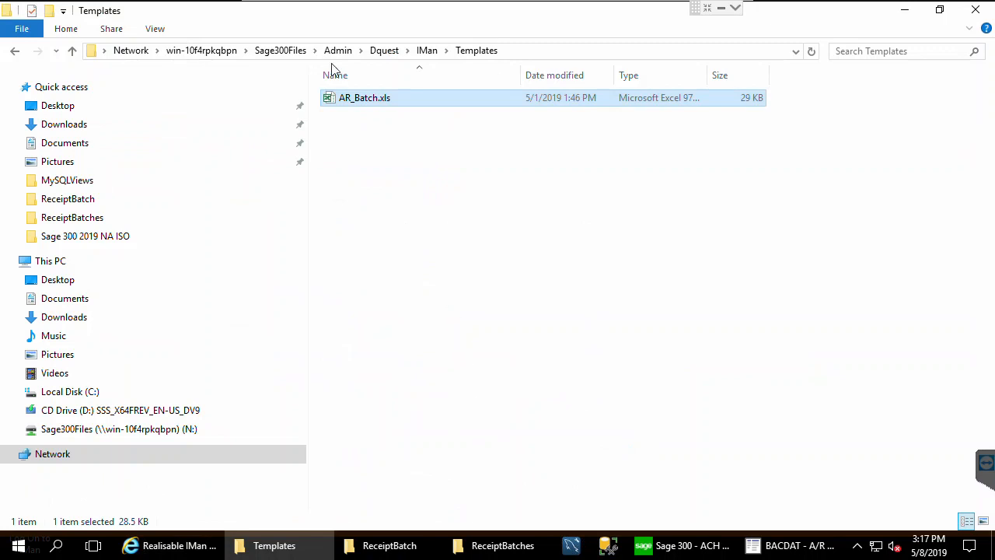
double_click(371, 108)
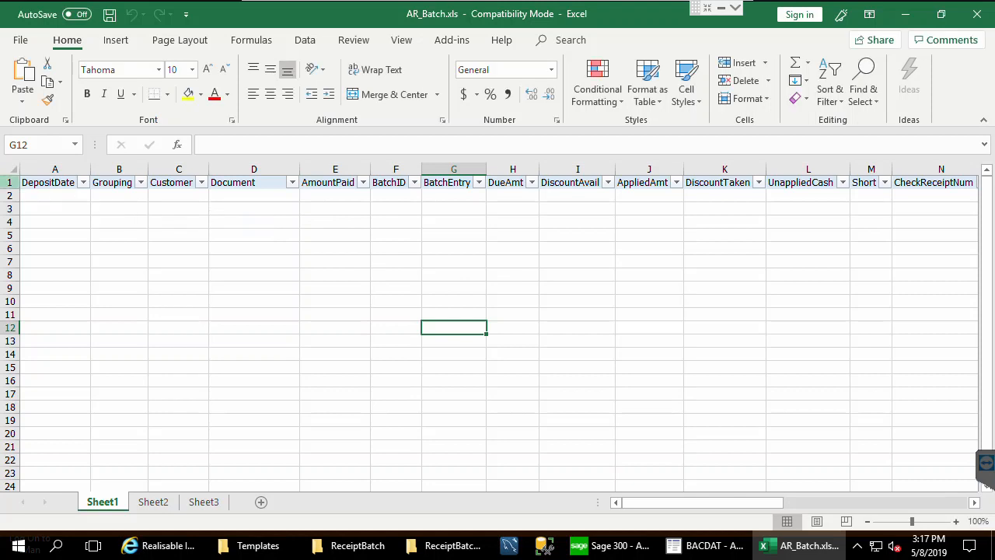
left_click(9, 183)
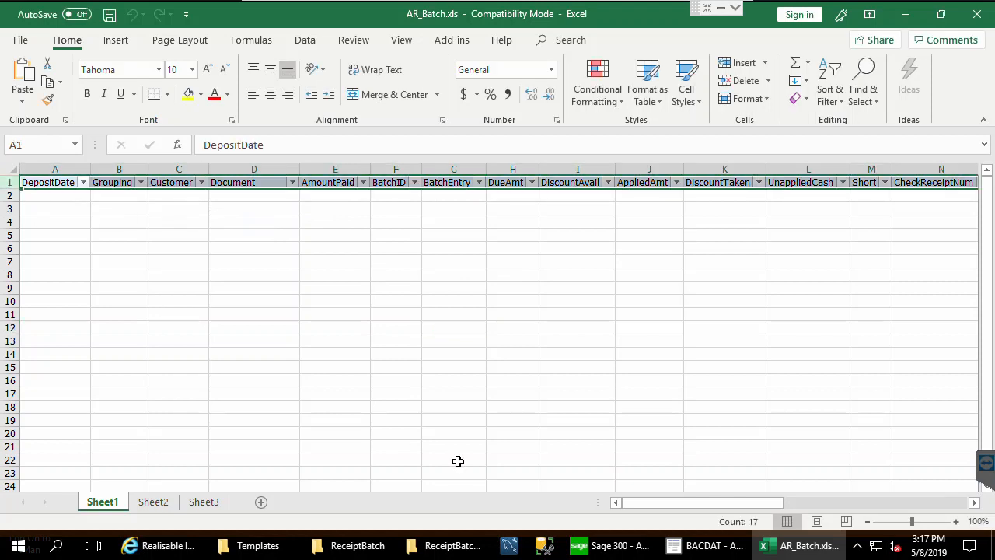
left_click(429, 300)
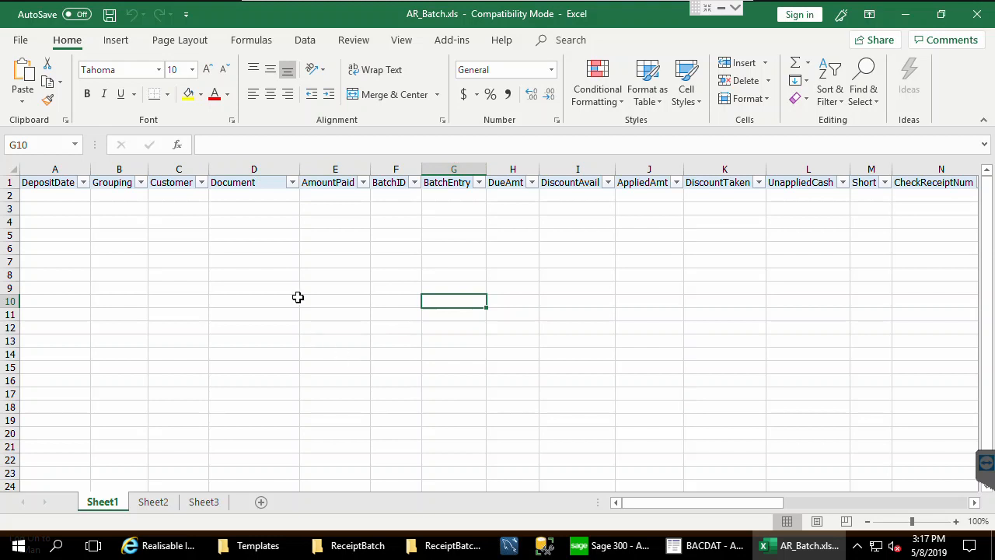
left_click(977, 14)
left_click(417, 171)
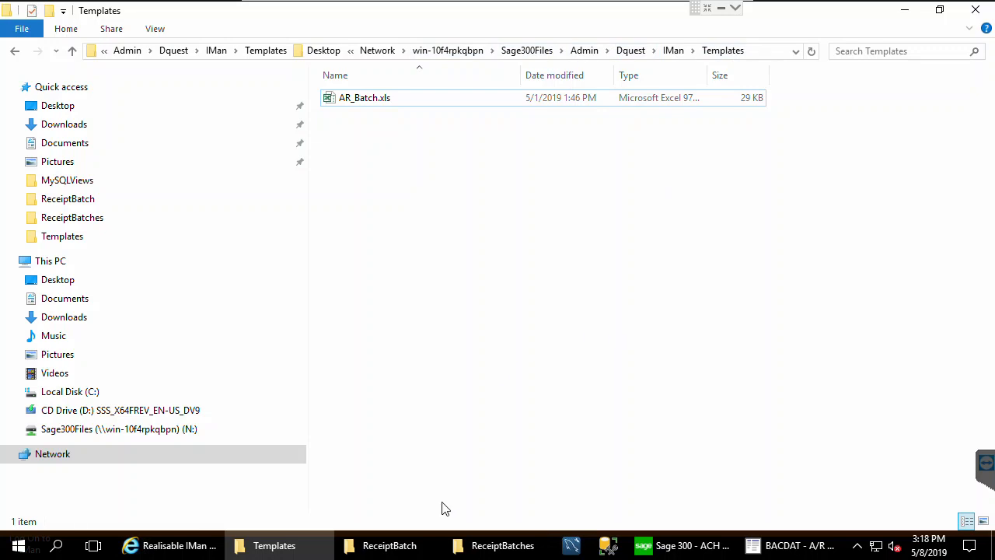
Go from the ReceiptBatch folder to IMAN > Inputs and open Deposit_template.xlsx.
left_click(420, 544)
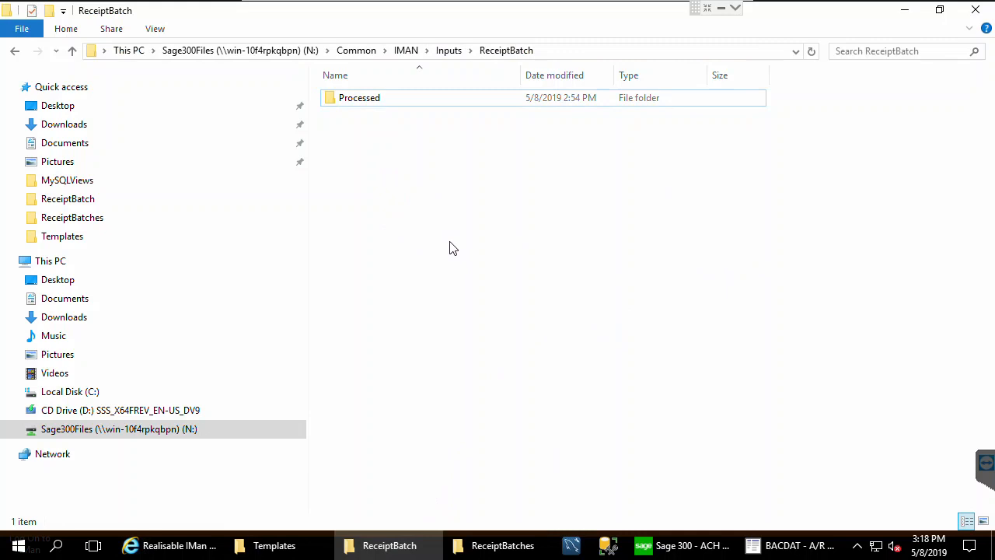
left_click(406, 50)
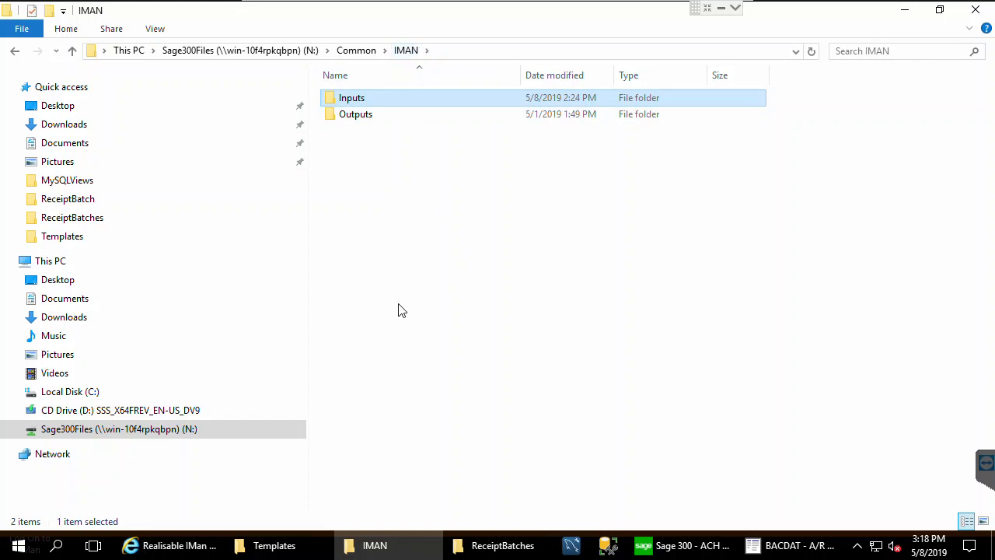
double_click(349, 101)
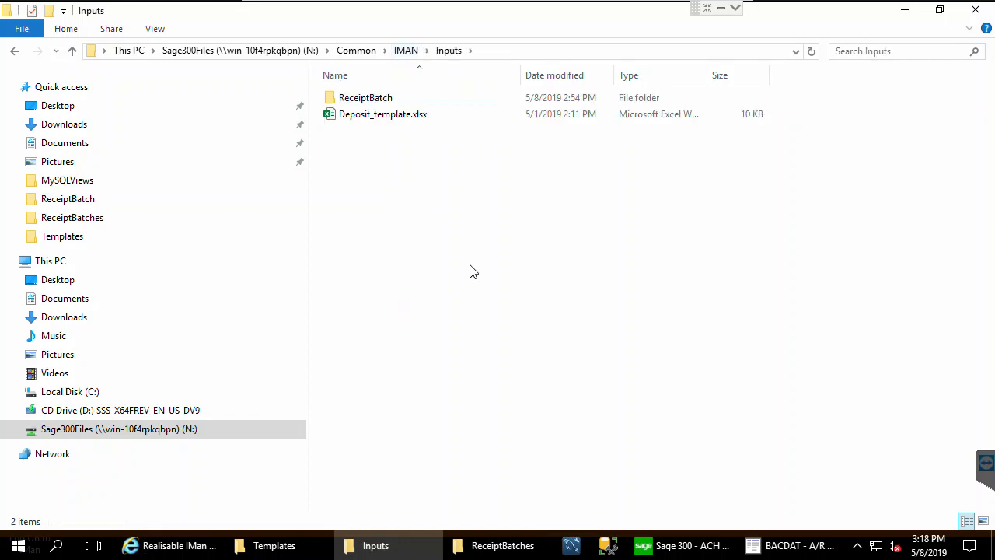
left_click(391, 119)
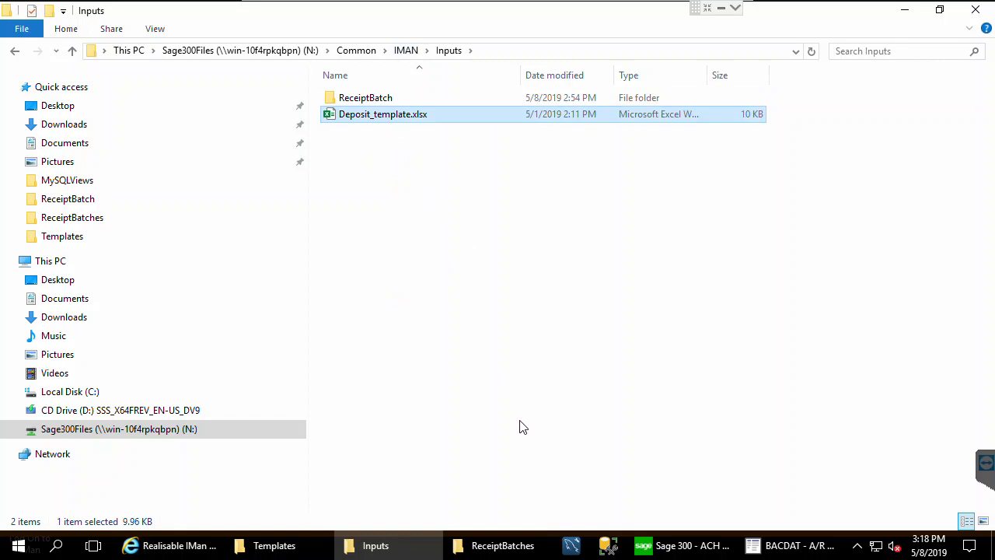
double_click(393, 124)
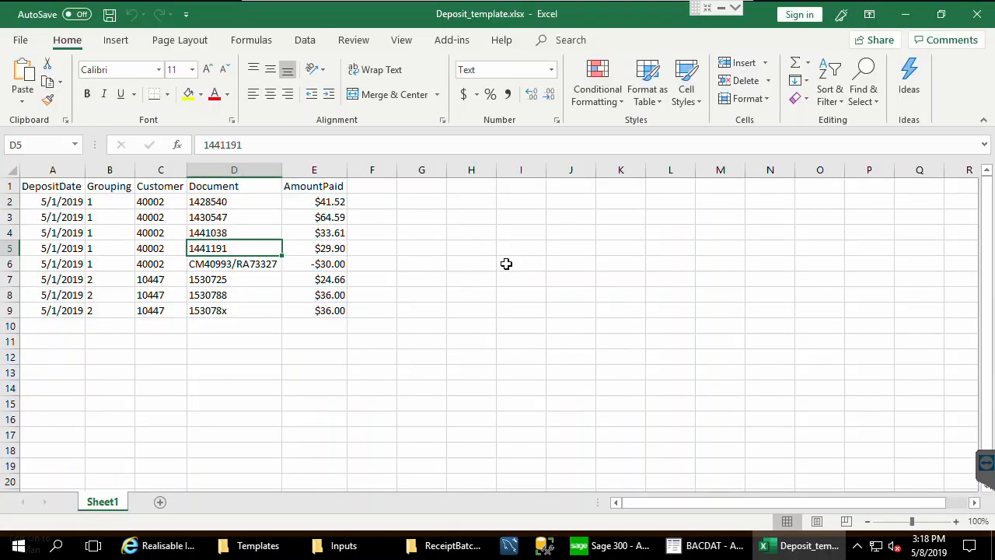
Examine the columns from DepositDate to AmountPaid in the deposit template, then the DepositDate column by itself.
left_click_drag(58, 170, 334, 171)
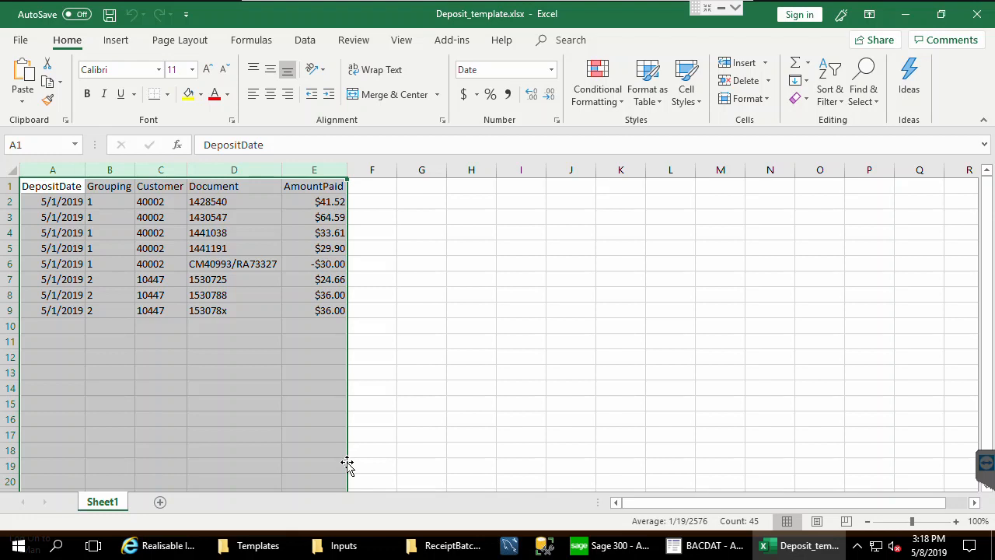
left_click(182, 276)
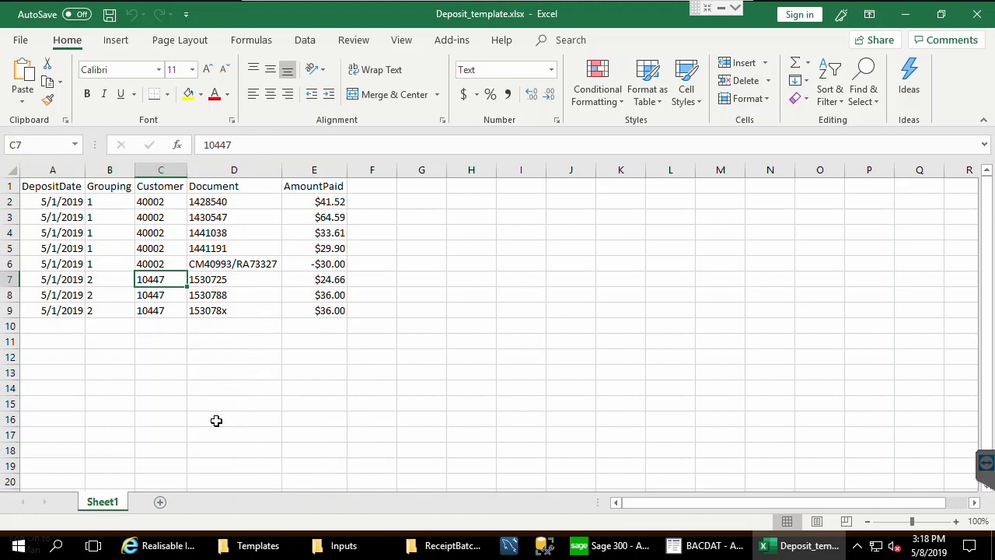
left_click(50, 202)
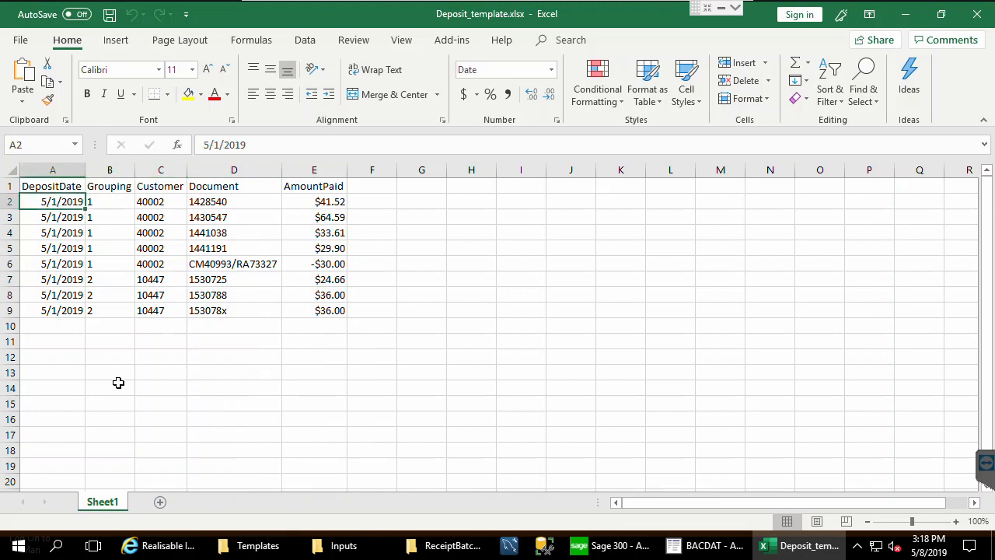
left_click(52, 169)
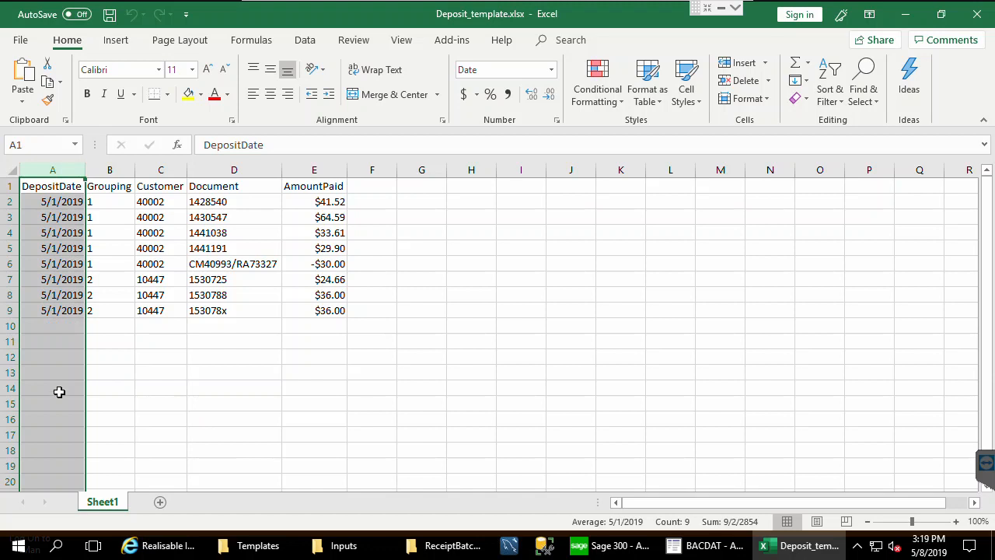
Examine how the Grouping values tie the receipt rows together and how the Grouping column relates to the Customer column.
left_click(117, 201)
left_click_drag(137, 202, 310, 254)
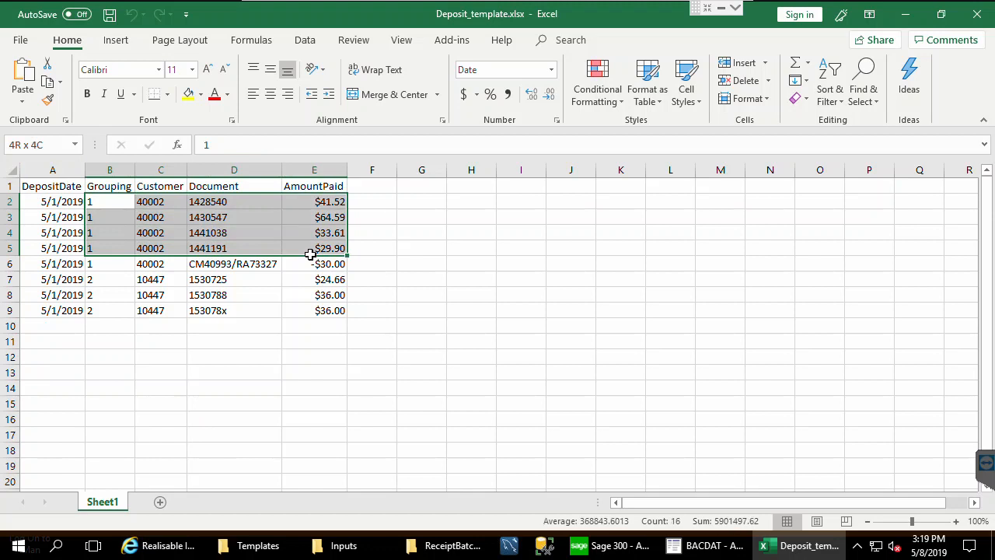
left_click(206, 246)
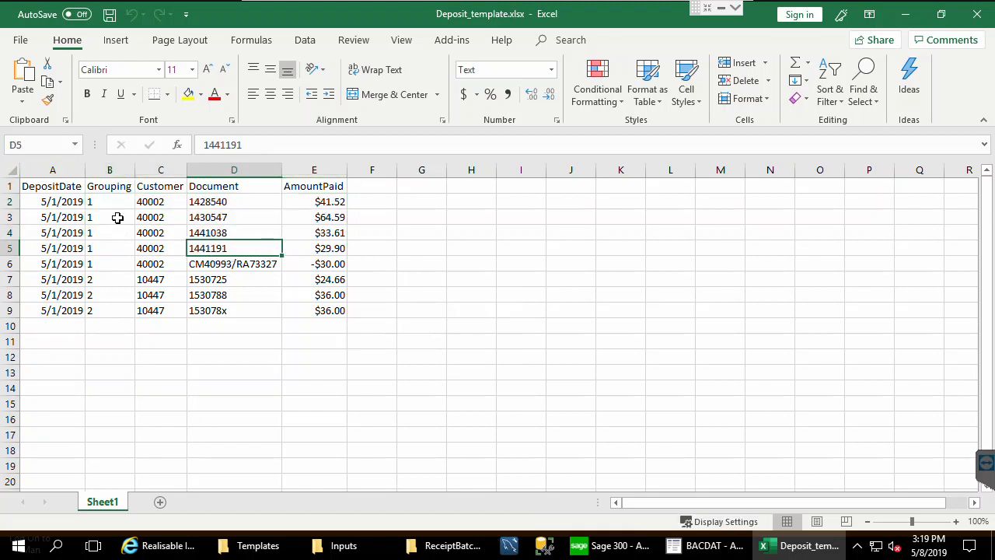
left_click_drag(108, 203, 104, 260)
left_click_drag(161, 194, 111, 204)
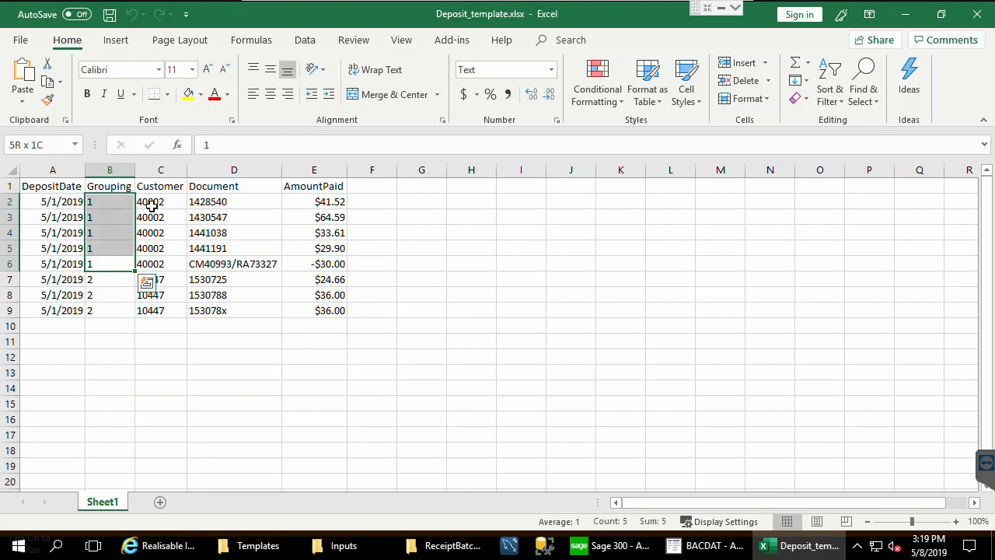
left_click_drag(102, 264, 210, 198)
left_click(111, 173)
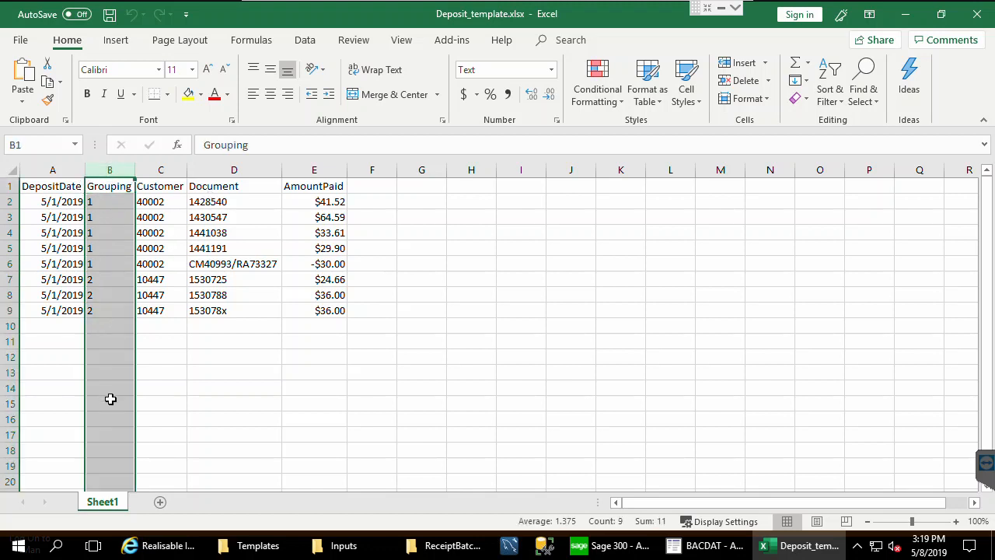
left_click(161, 171)
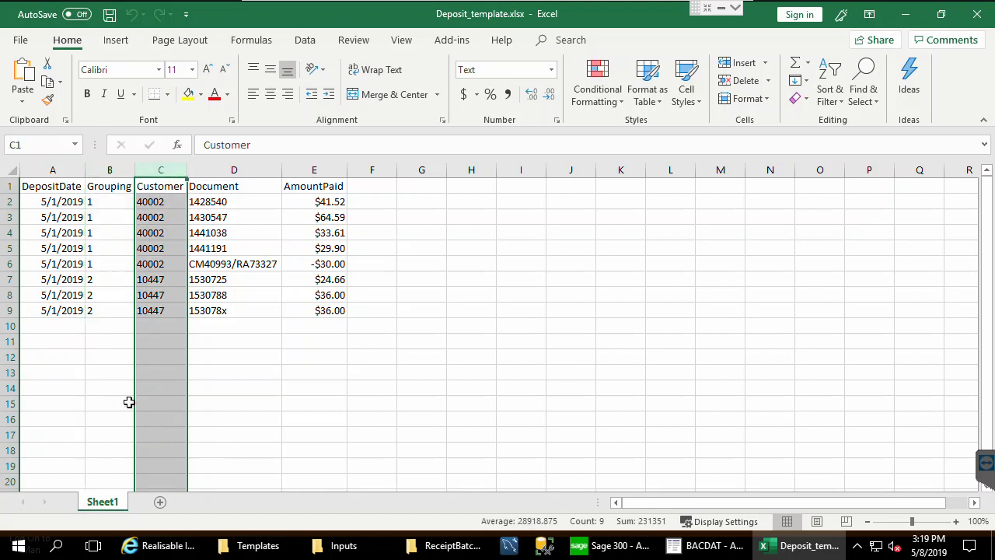
left_click(98, 174)
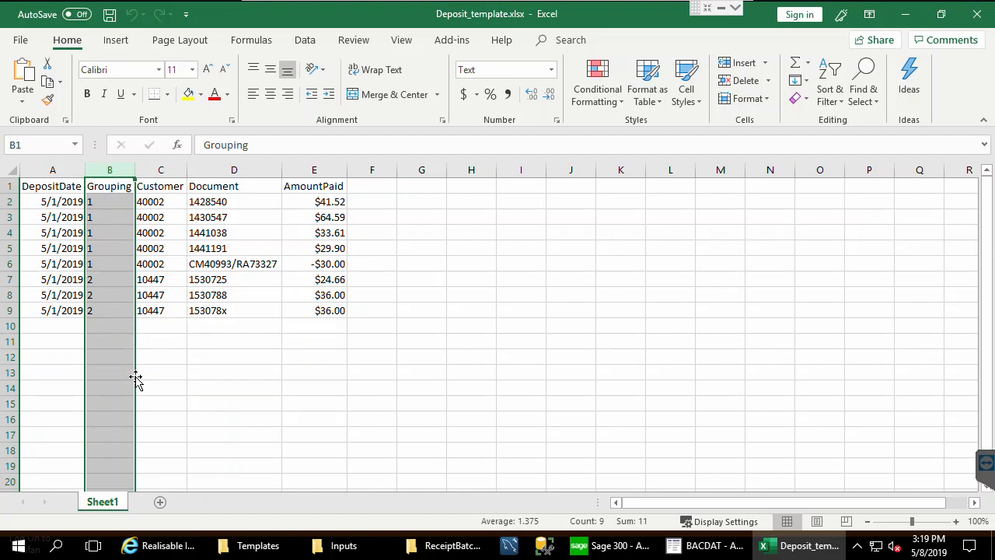
Examine the Document entries and the AmountPaid values for the rows of grouping 1.
mouse_move(226, 263)
left_mouse_down()
mouse_move(222, 200)
mouse_move(215, 280)
left_mouse_up()
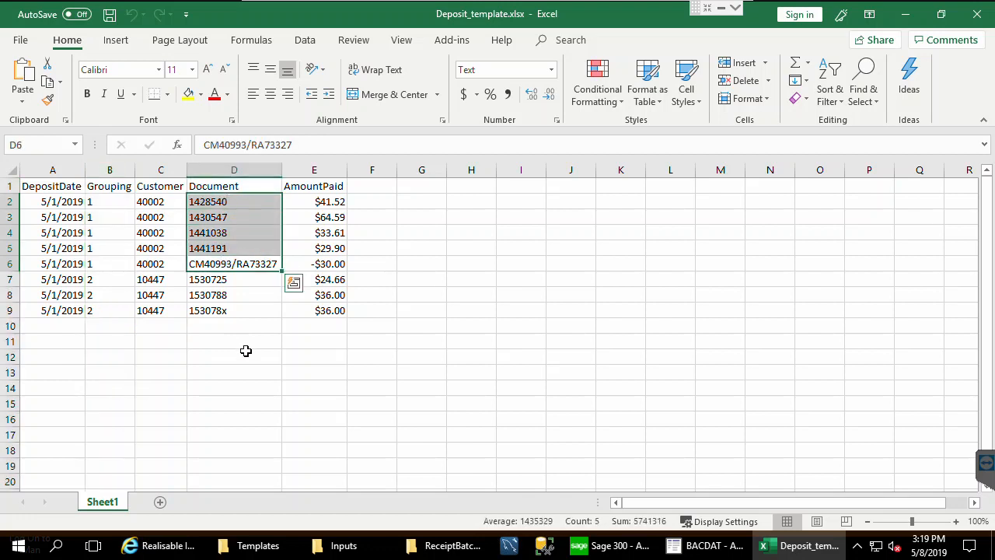
left_click(321, 203)
left_click(324, 231)
left_click(326, 247)
left_click(323, 264)
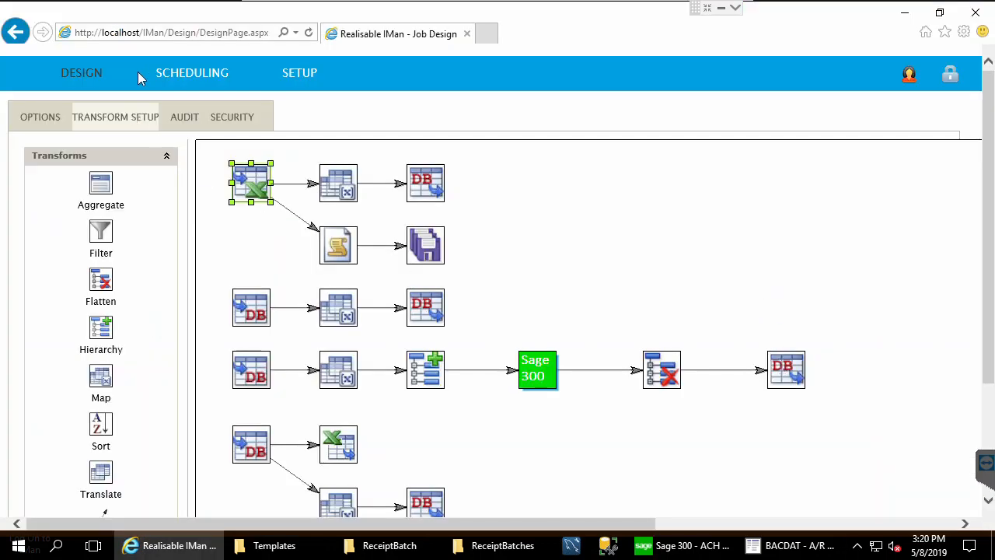
Go to job scheduling and select the job BACDAT_ARRCP01 - Upload AR Receipt Batch from spreadsheet.
left_click(184, 78)
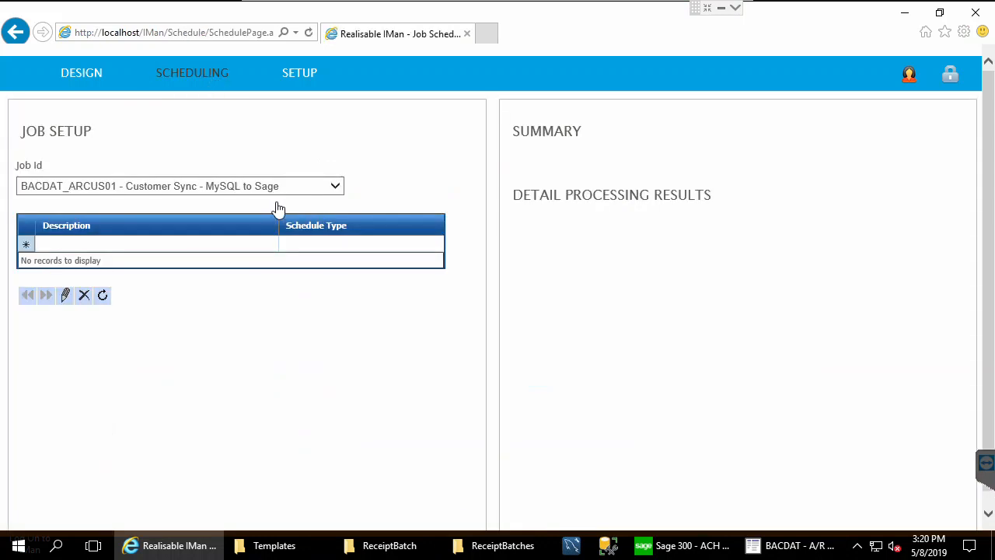
left_click(269, 191)
left_click(144, 222)
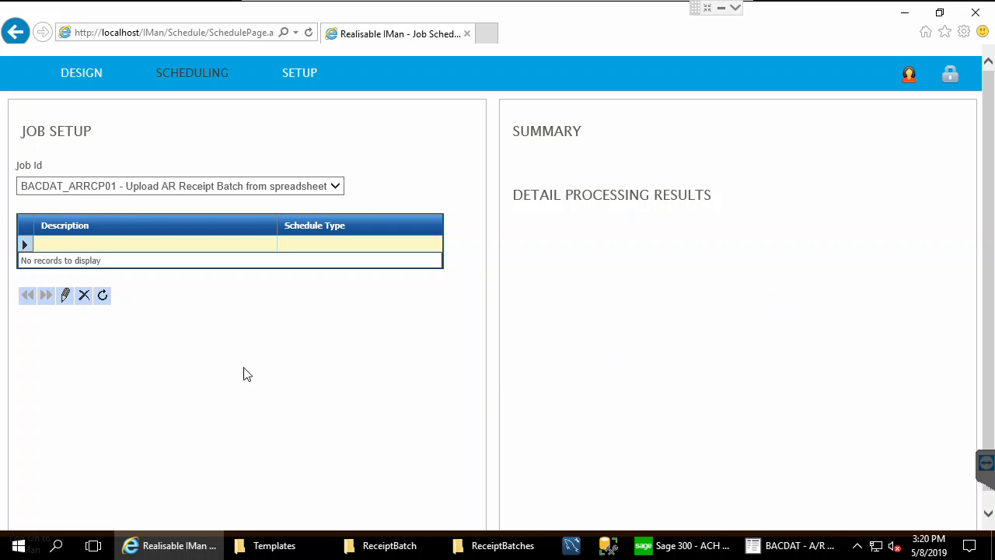
Add a schedule for the selected job, review the frequency options, keep the frequency at Now, and submit it to run the job.
left_click(67, 296)
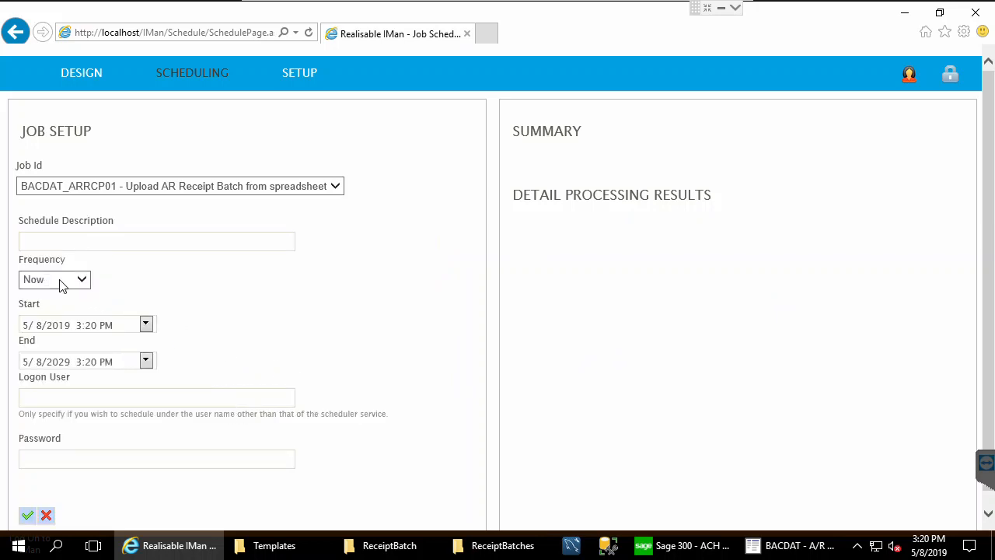
left_click(61, 284)
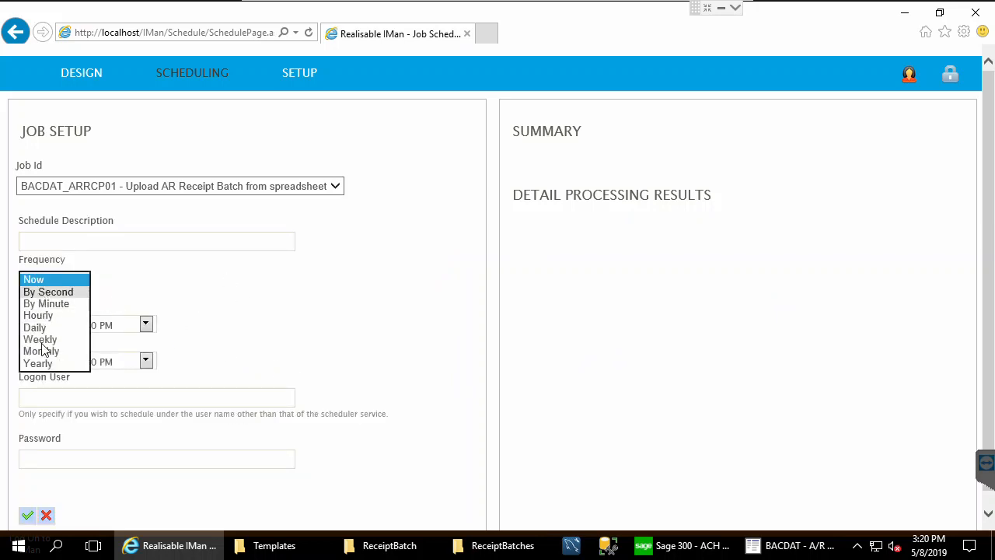
left_click(379, 328)
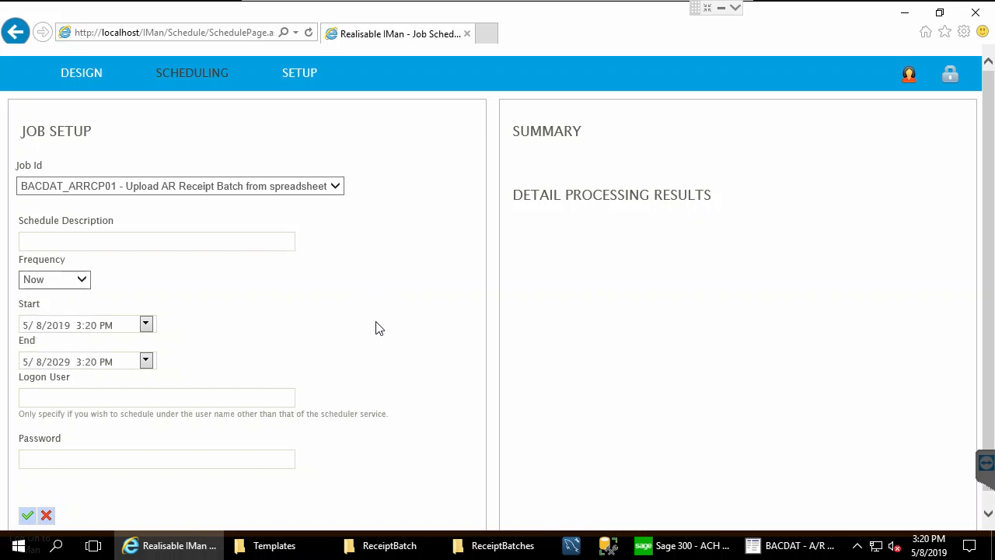
left_click(59, 284)
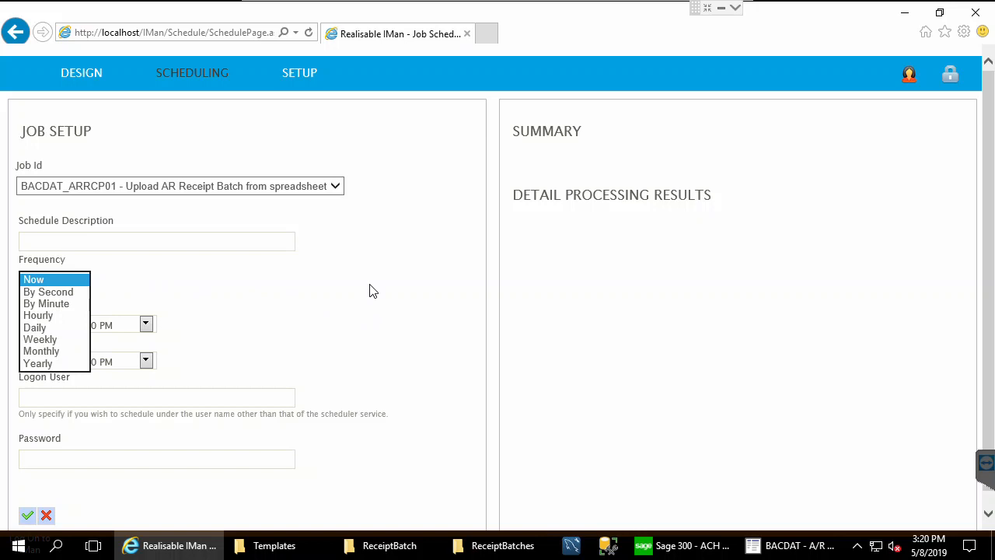
left_click(370, 291)
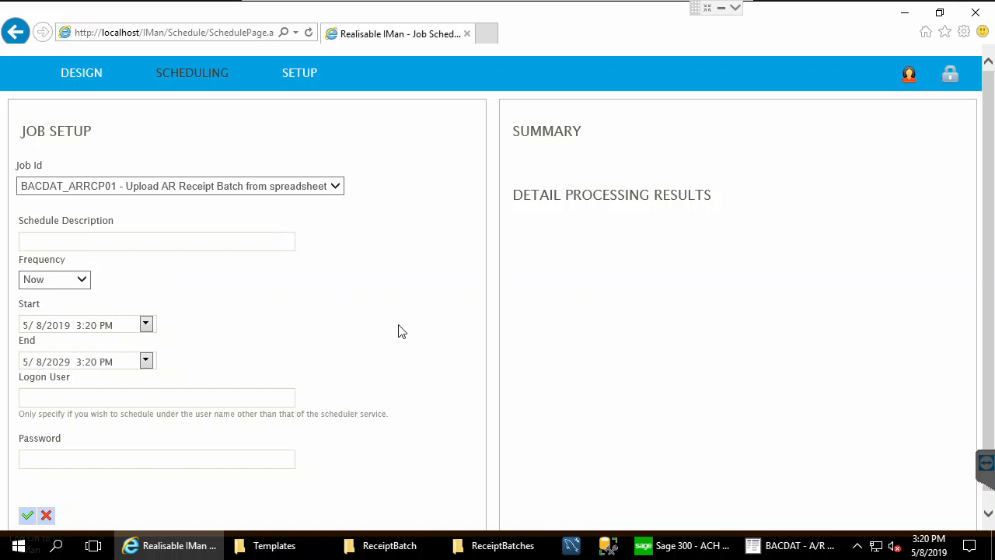
left_click(28, 515)
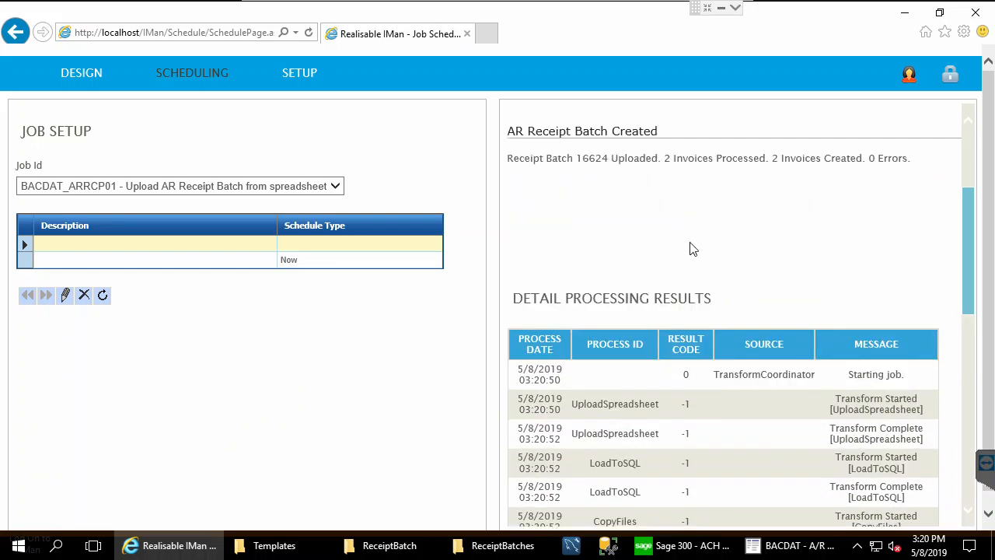
Examine the AR Receipt Batch Created summary of the job run, focusing on the uploaded batch number.
scroll(595, 239, "up", 1)
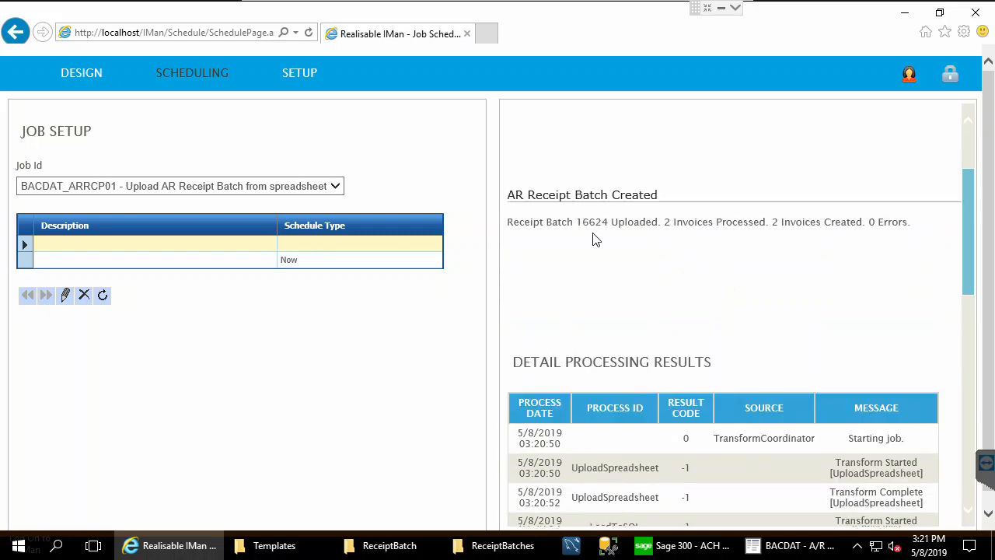
left_click_drag(579, 223, 610, 222)
left_click(666, 340)
Review the detail processing results of each transform, down to the final job message.
scroll(669, 282, "down", 3)
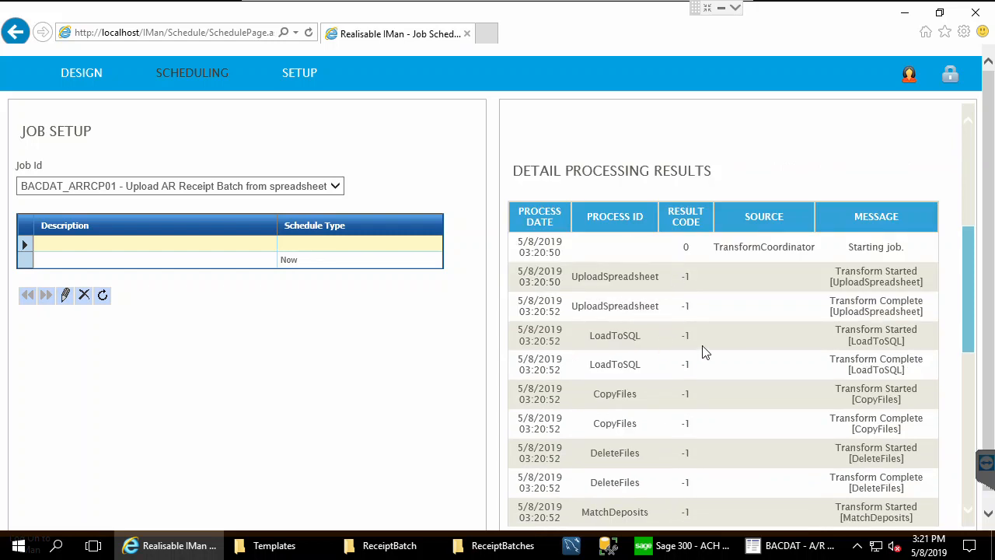
scroll(703, 351, "down", 1)
scroll(704, 349, "down", 1)
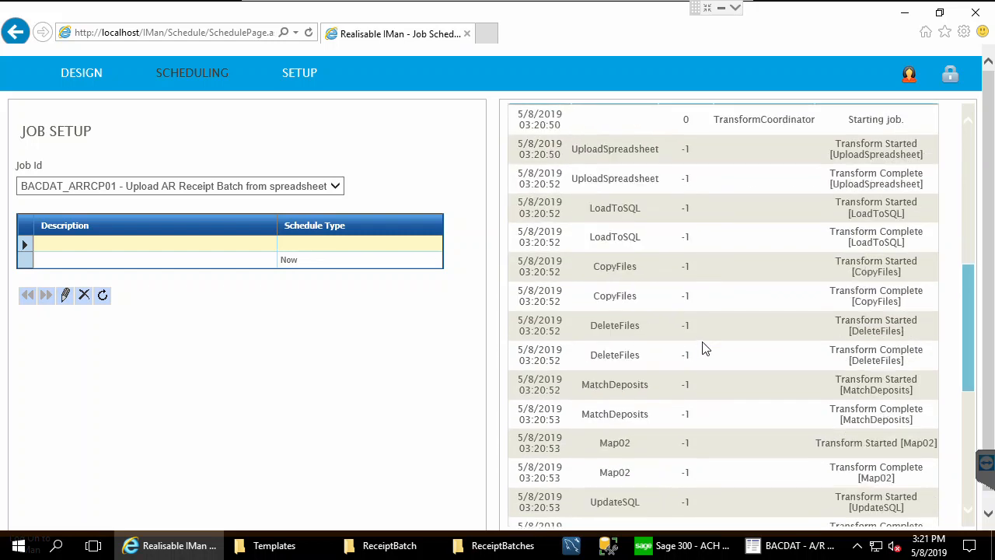
scroll(703, 350, "up", 1)
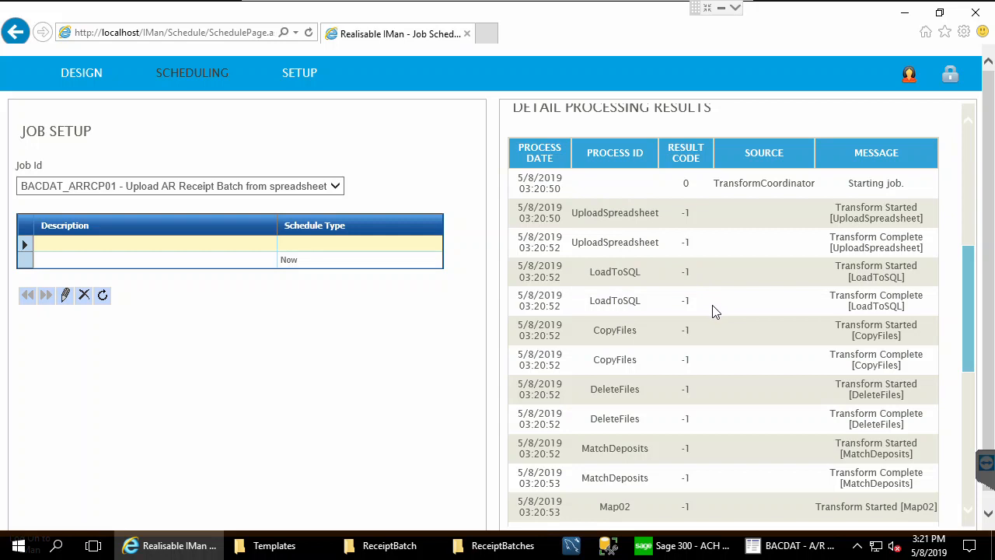
scroll(713, 306, "down", 3)
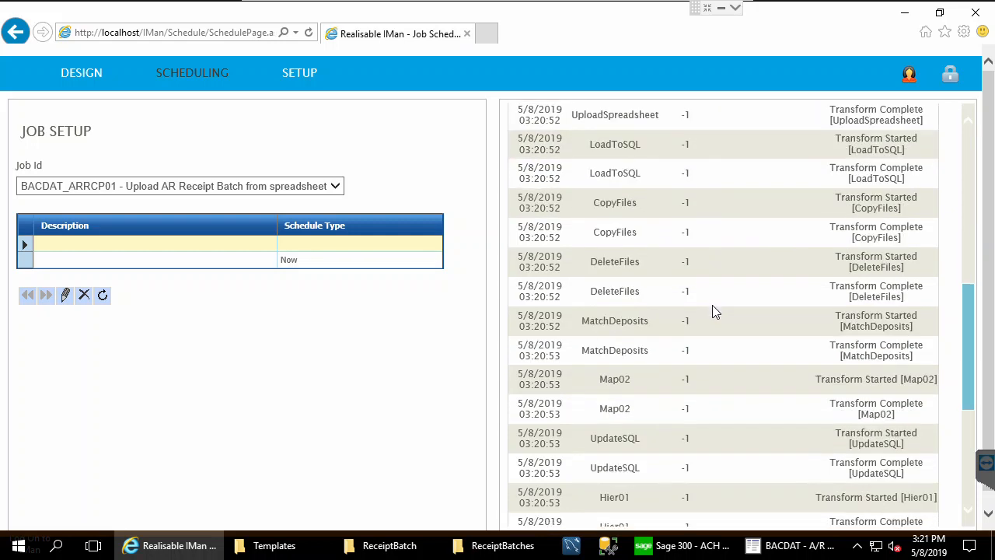
scroll(712, 306, "down", 7)
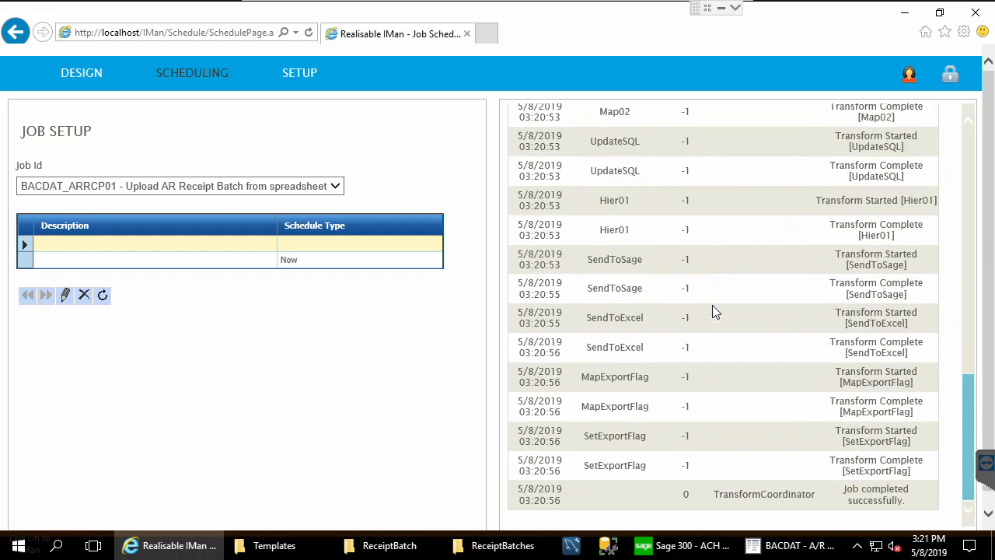
scroll(712, 306, "down", 1)
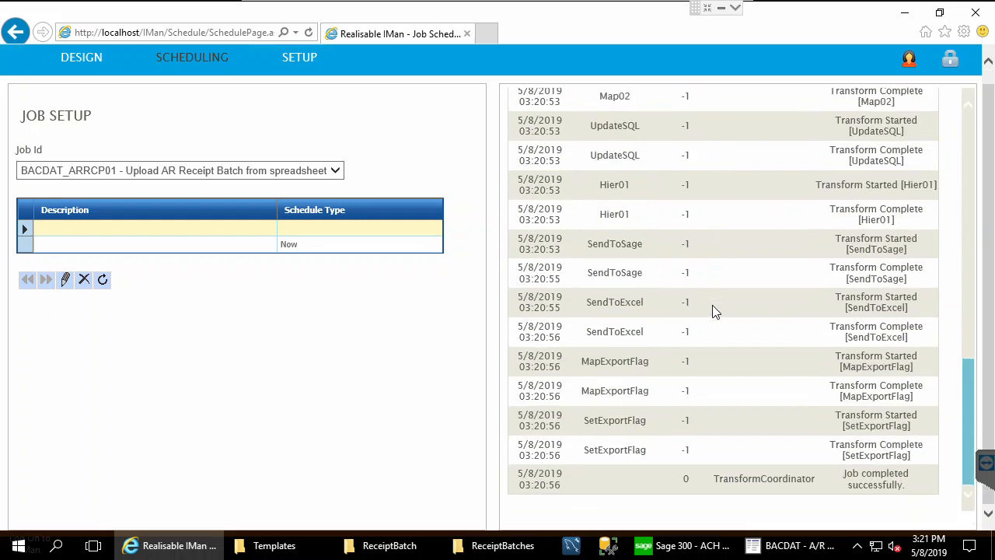
triple_click(833, 471)
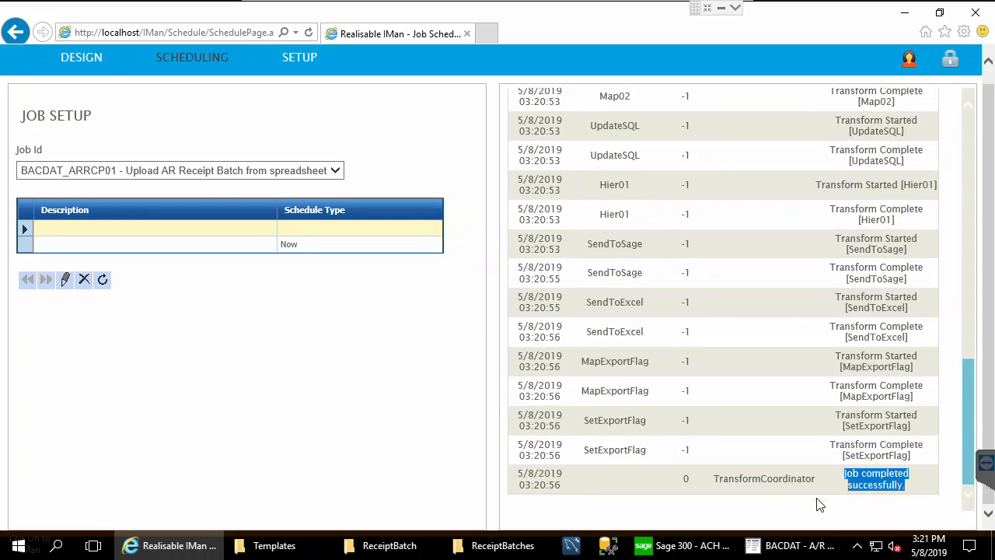
left_click(816, 500)
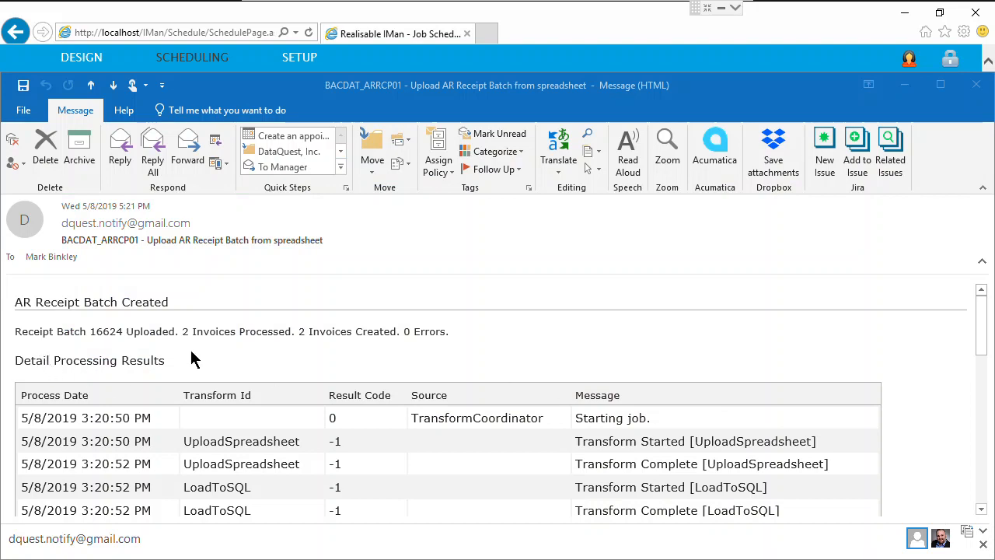
Read through the job's notification e-mail, covering the batch summary and the detail processing results.
scroll(327, 419, "down", 5)
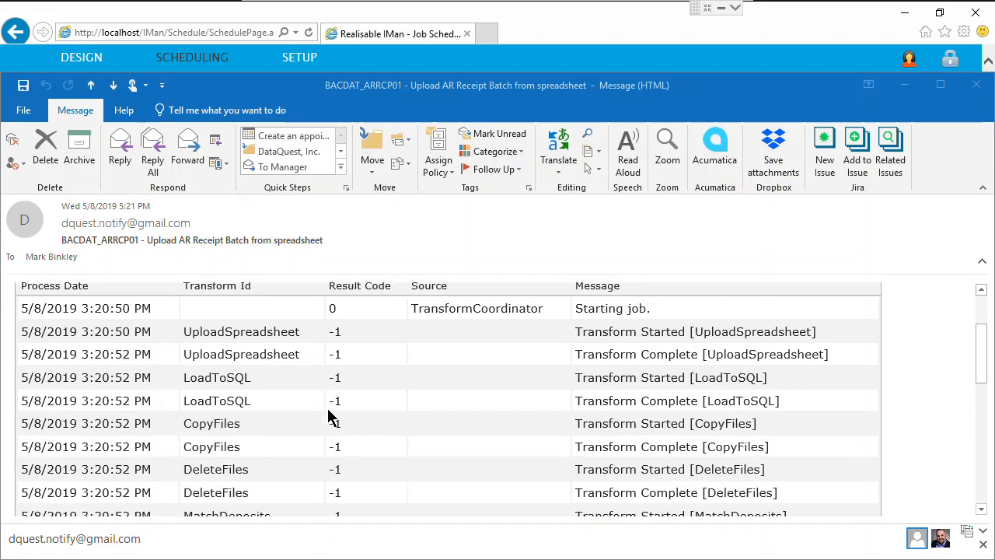
scroll(327, 416, "down", 5)
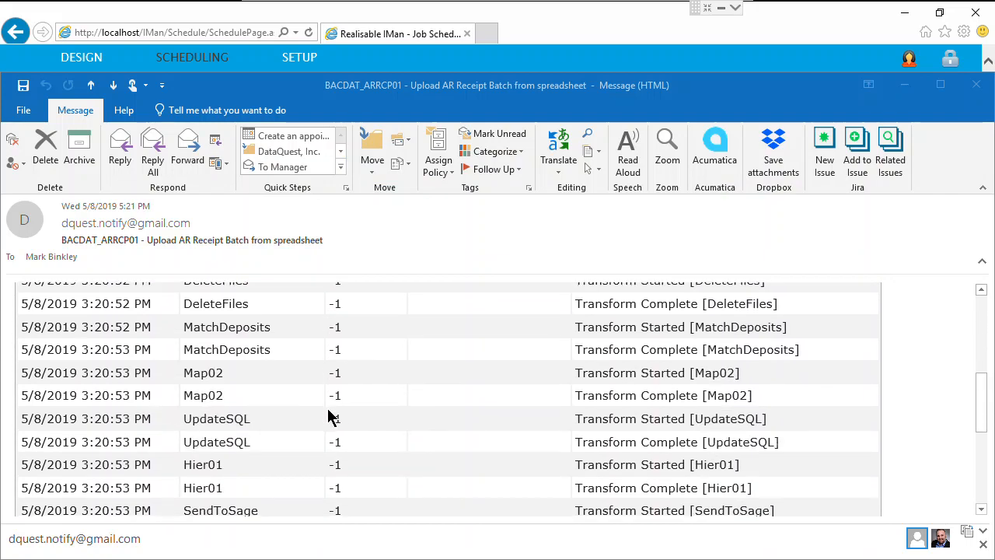
scroll(328, 416, "down", 3)
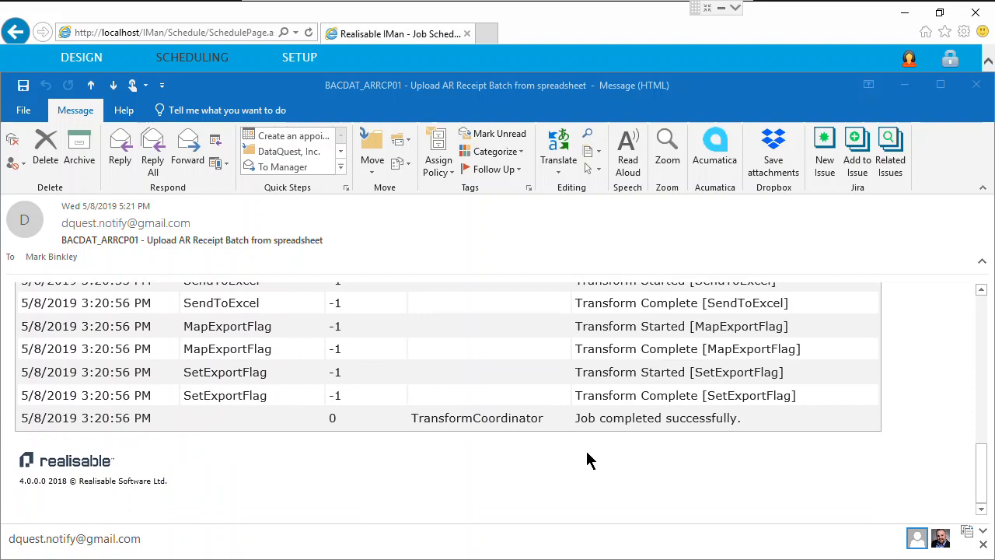
scroll(636, 484, "up", 1)
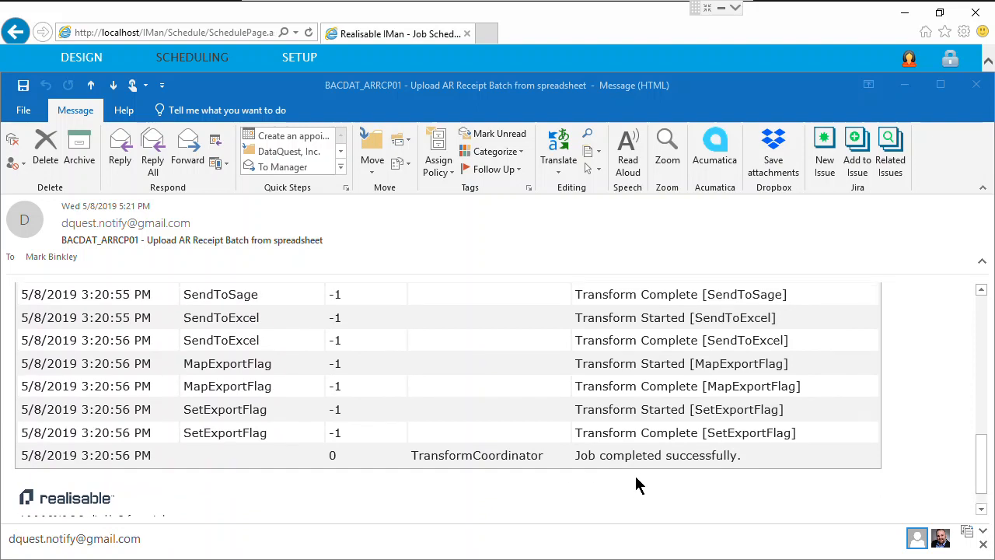
scroll(636, 484, "down", 1)
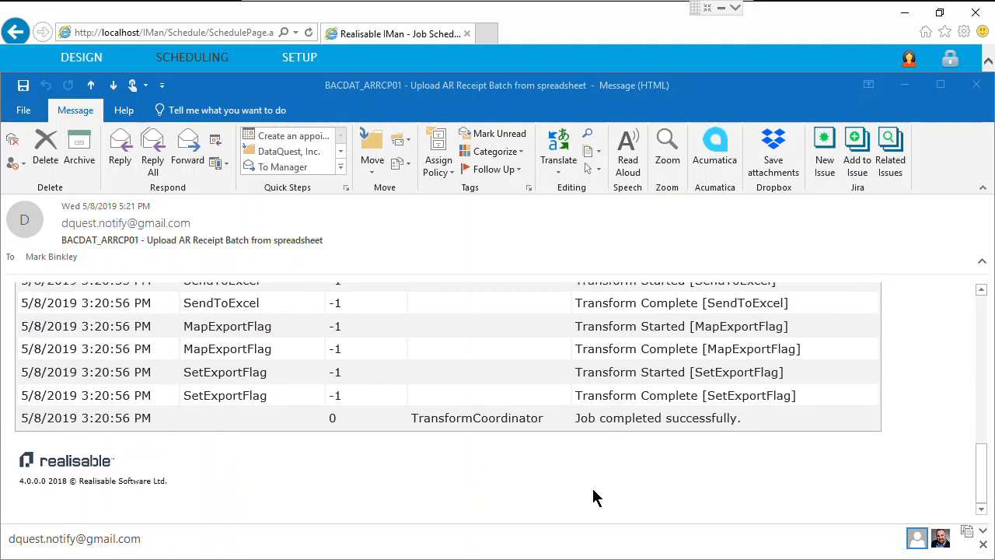
scroll(584, 496, "up", 12)
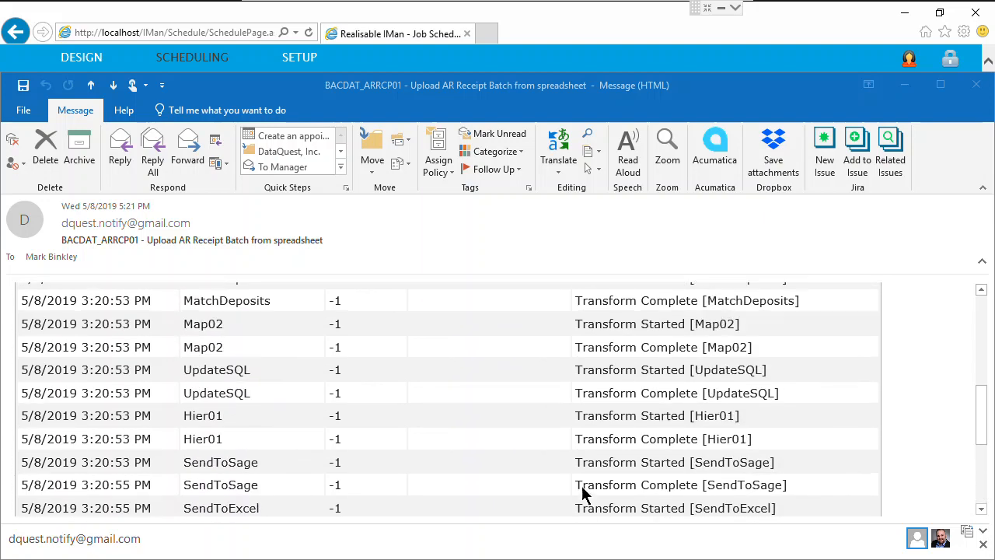
scroll(584, 495, "up", 3)
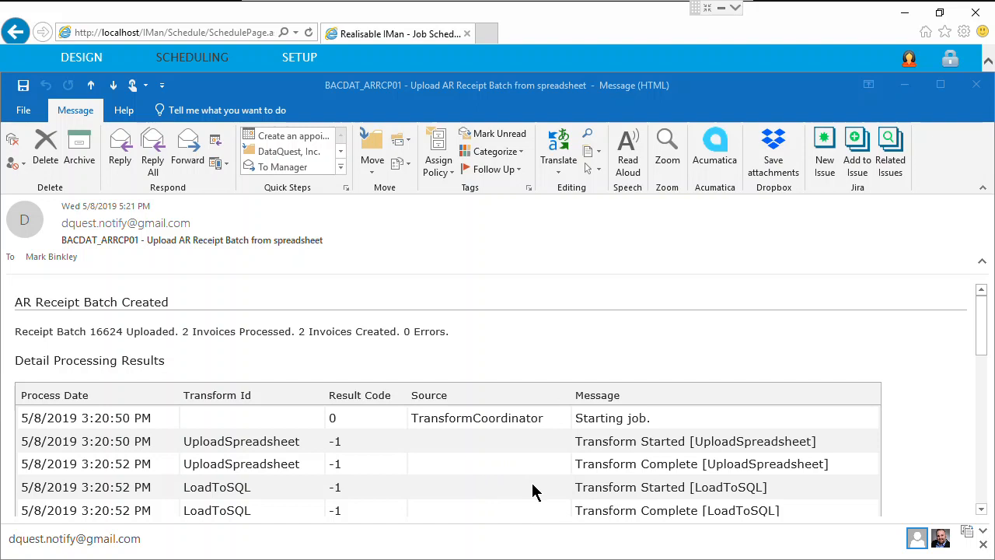
scroll(535, 491, "down", 3)
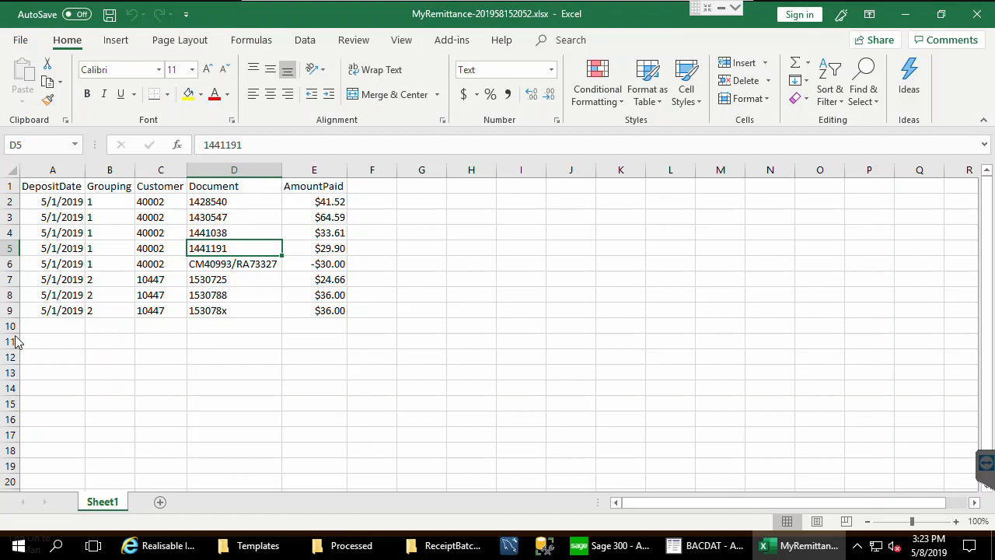
Check the last Document entry in the processed remittance workbook, and open batch 16624 from the Sage 300 A/R Receipt Batch List.
left_click(233, 311)
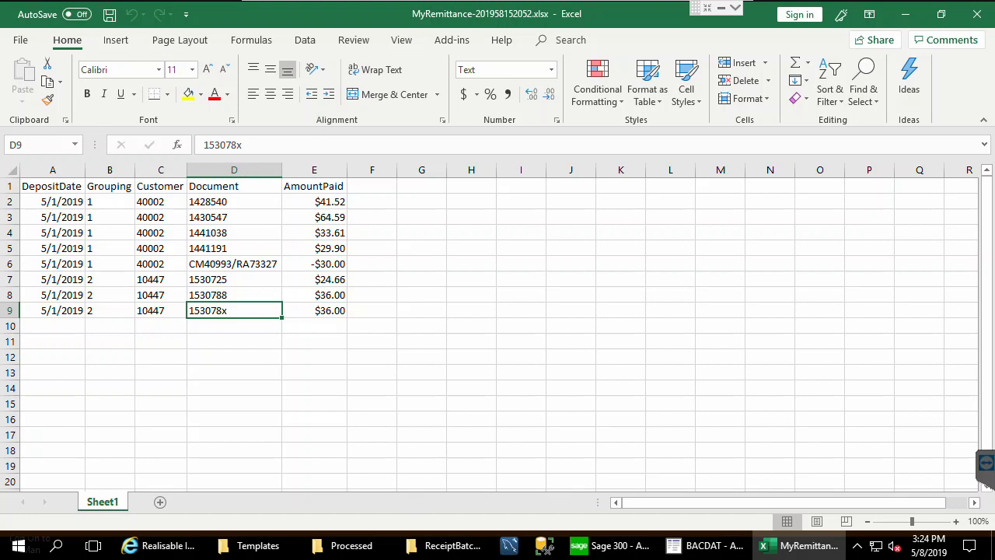
mouse_move(728, 554)
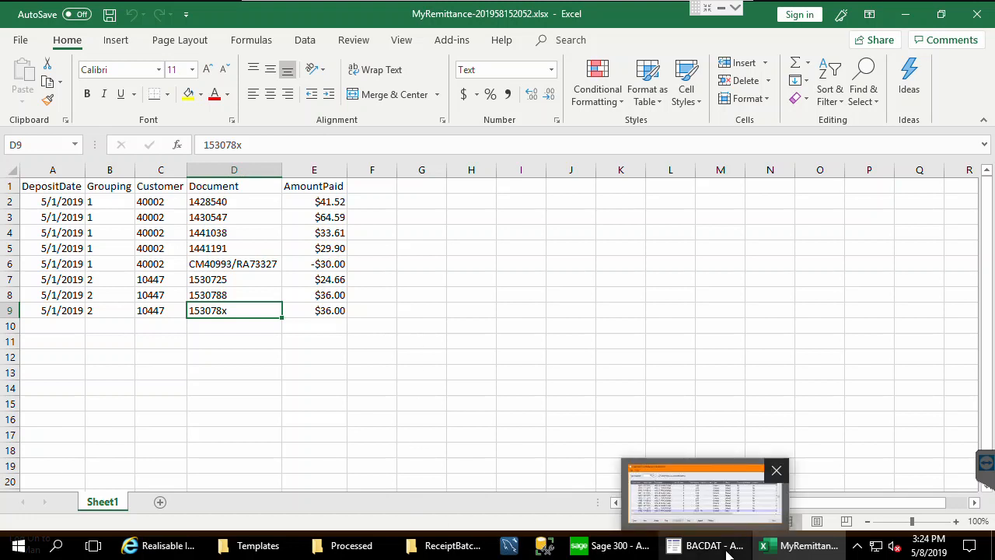
left_click(729, 553)
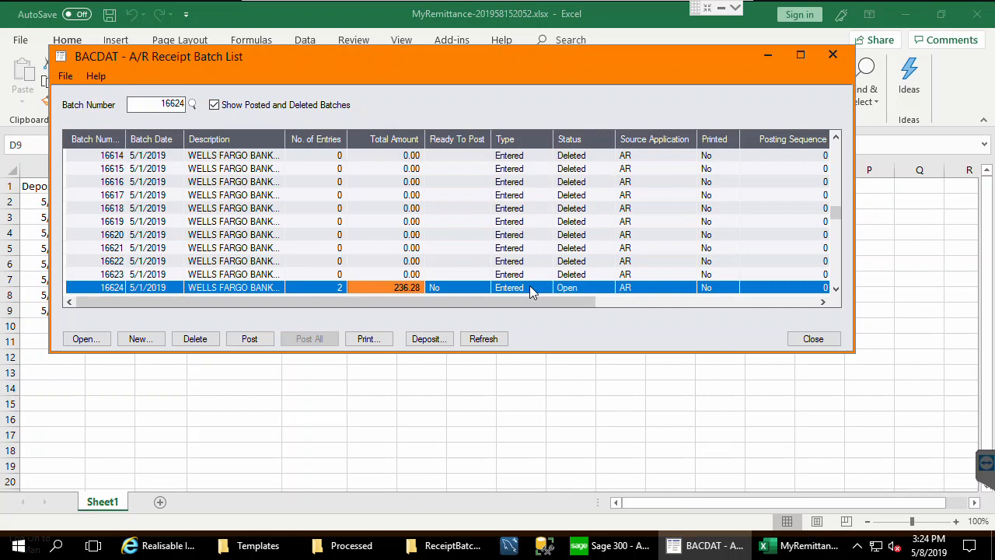
left_click(111, 288)
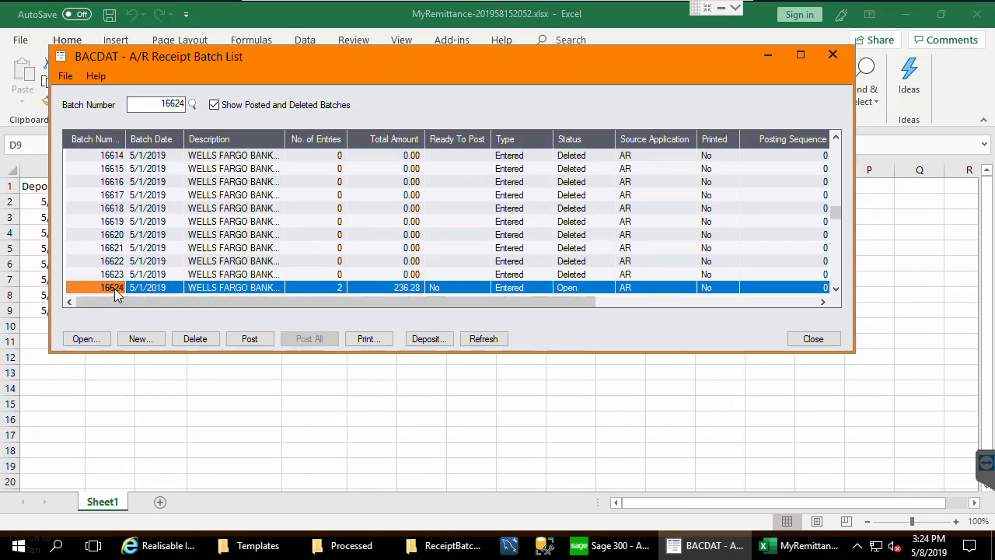
left_click(88, 338)
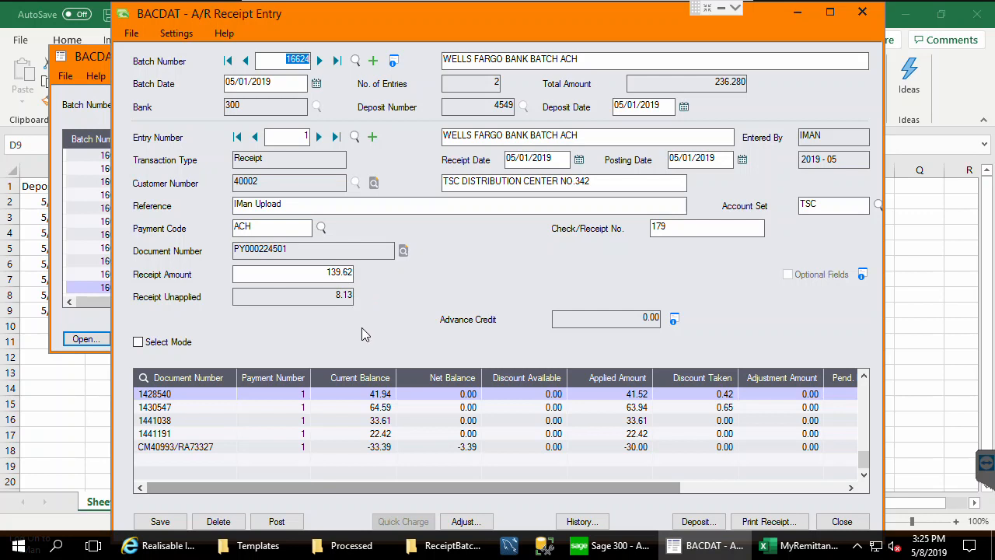
Go to entry 2 of the receipt batch and compare it with the Grouping, Document and AmountPaid values of grouping 2 in the remittance workbook.
left_click(319, 137)
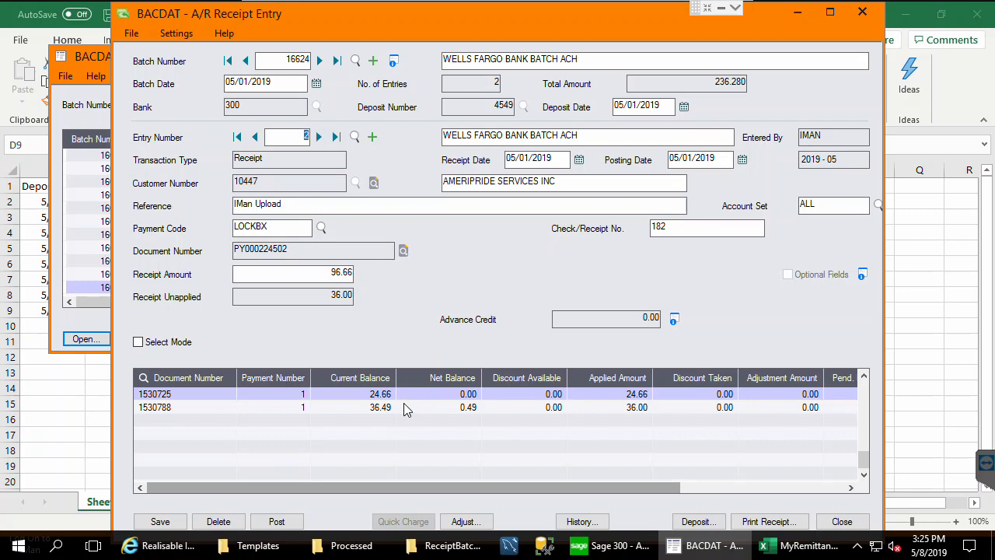
left_click(60, 399)
left_click(116, 279)
left_click_drag(116, 288, 118, 306)
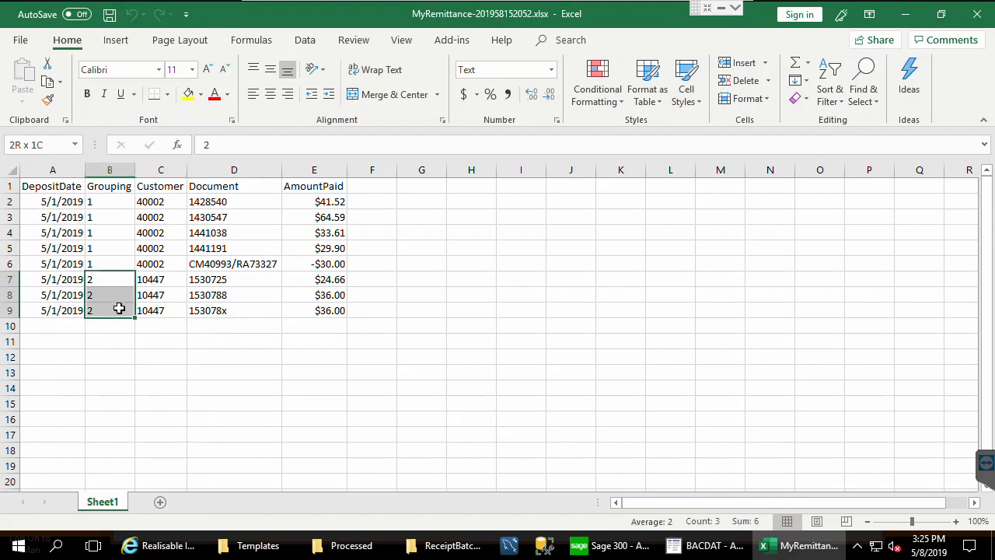
left_click_drag(249, 300, 244, 283)
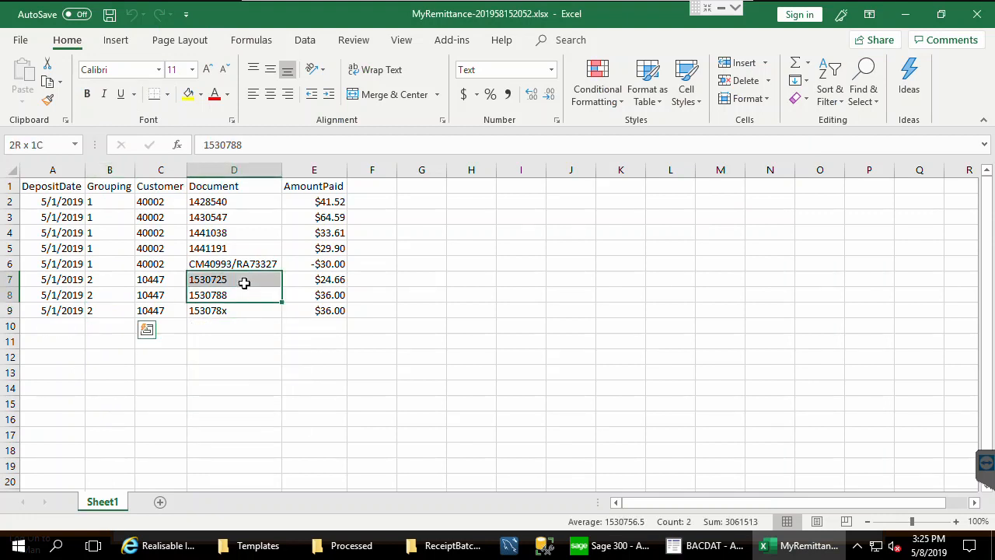
left_click(328, 311)
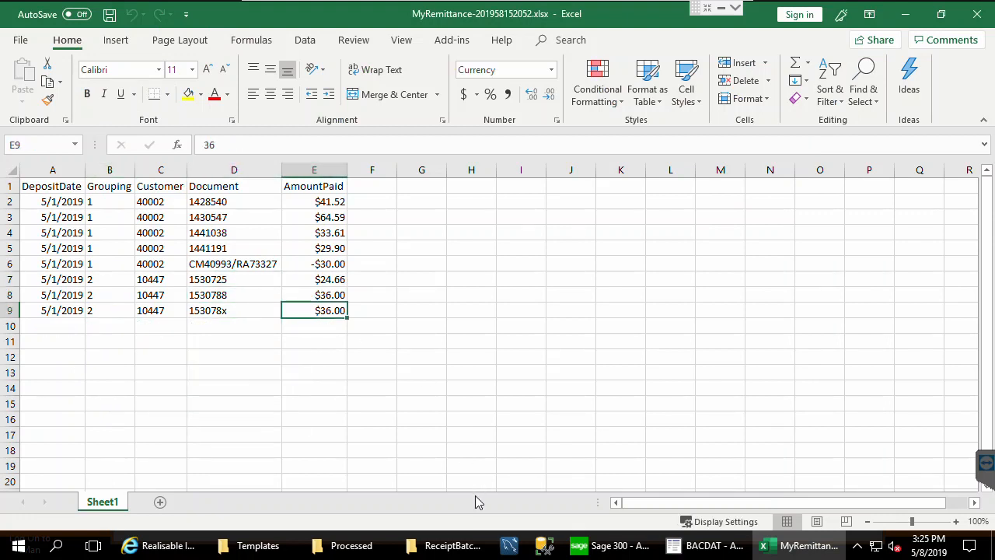
Back in Sage 300 receipt entry 2, check the unapplied amount and the second document line, and close the receipt entry.
left_click(734, 555)
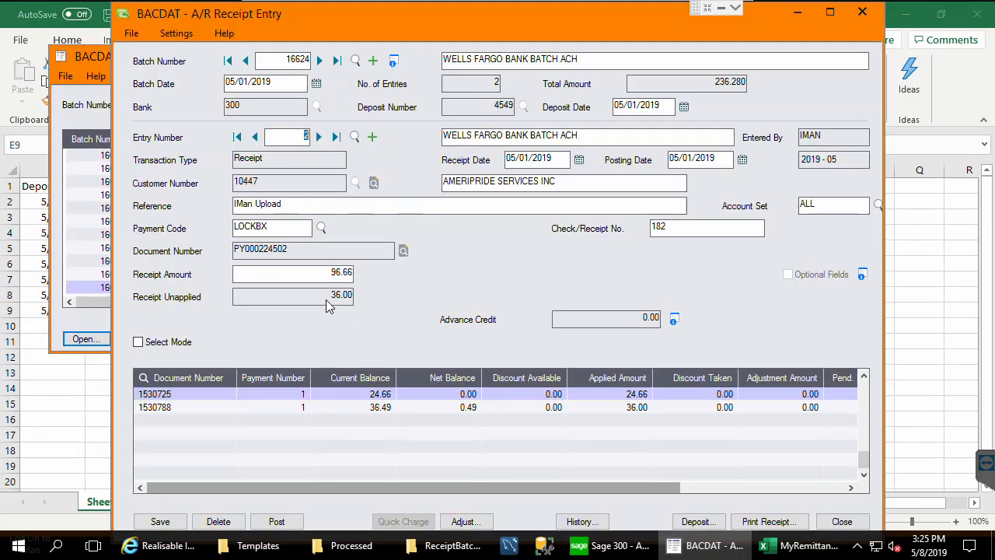
left_click(184, 405)
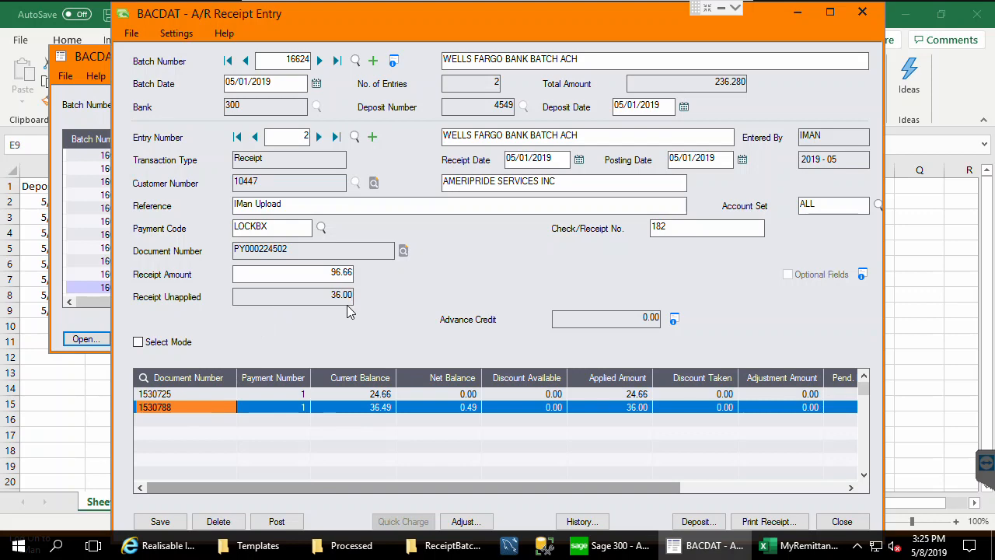
key("Escape")
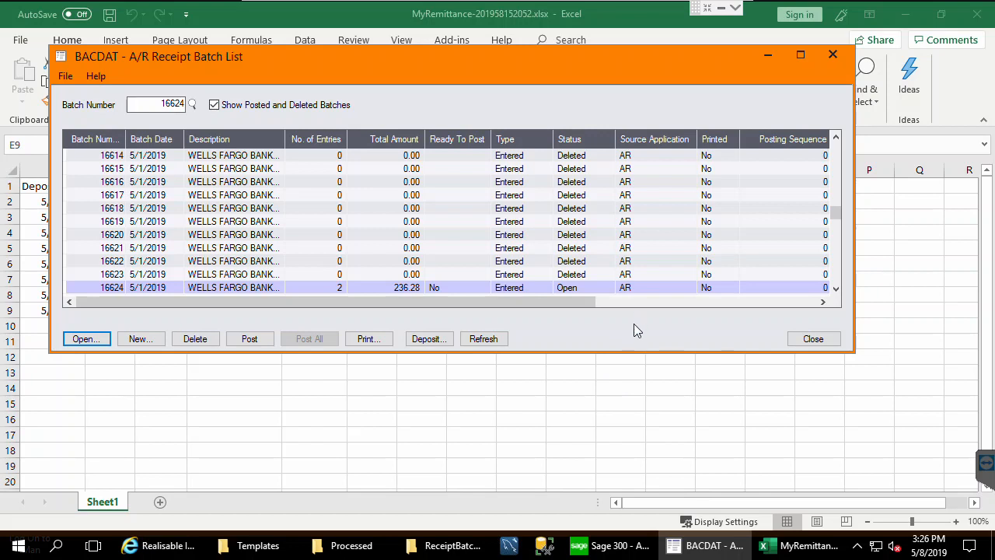
Open the output workbook Batch_16624.xlsx from the ReceiptBatches folder.
left_click(470, 551)
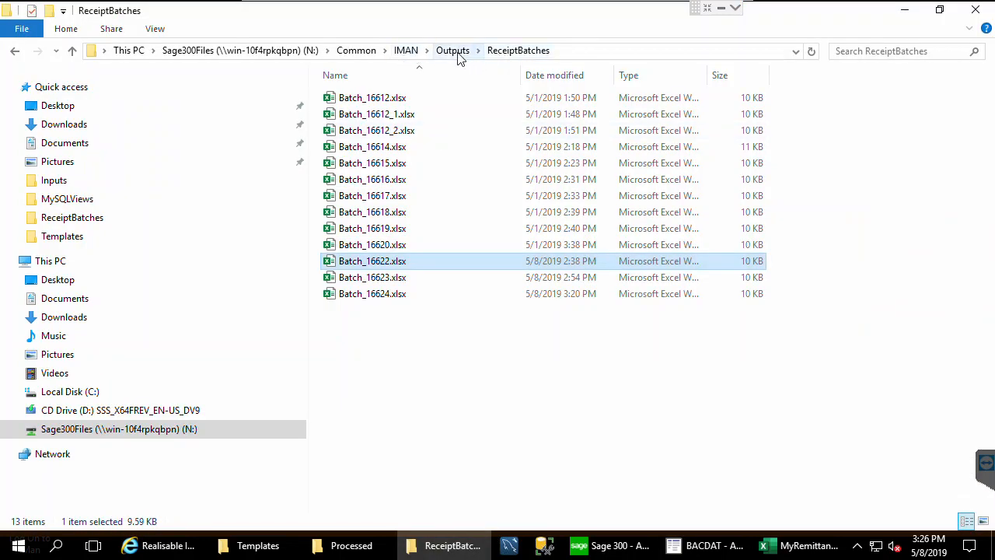
left_click(386, 299)
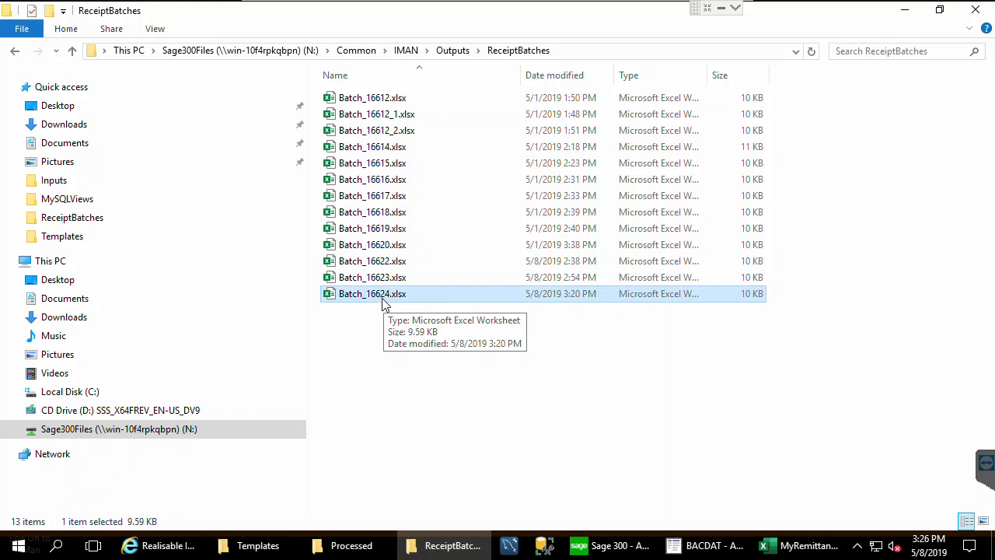
double_click(383, 299)
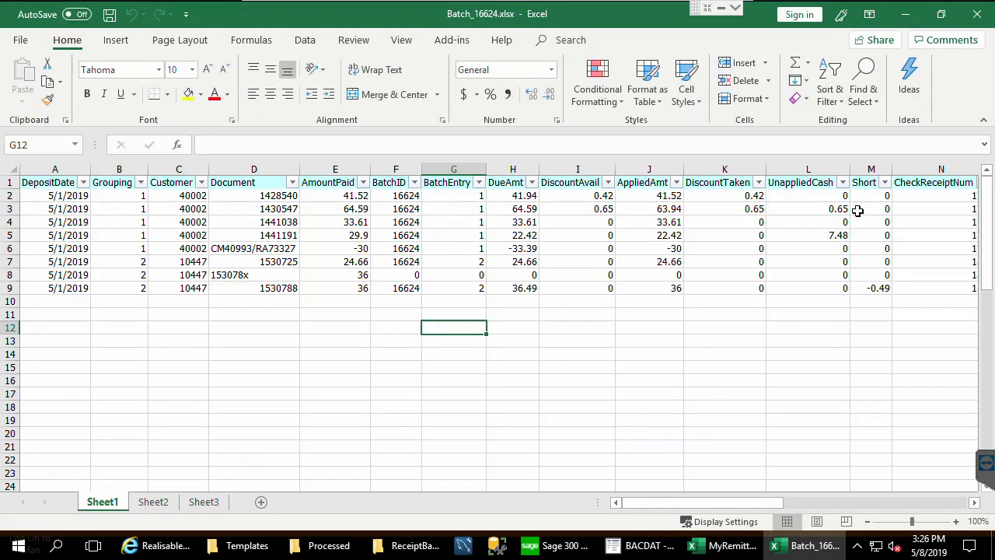
Examine the UnappliedCash values of grouping 1 in the output workbook and the AmountPaid value of its second receipt row.
left_click_drag(824, 208, 829, 243)
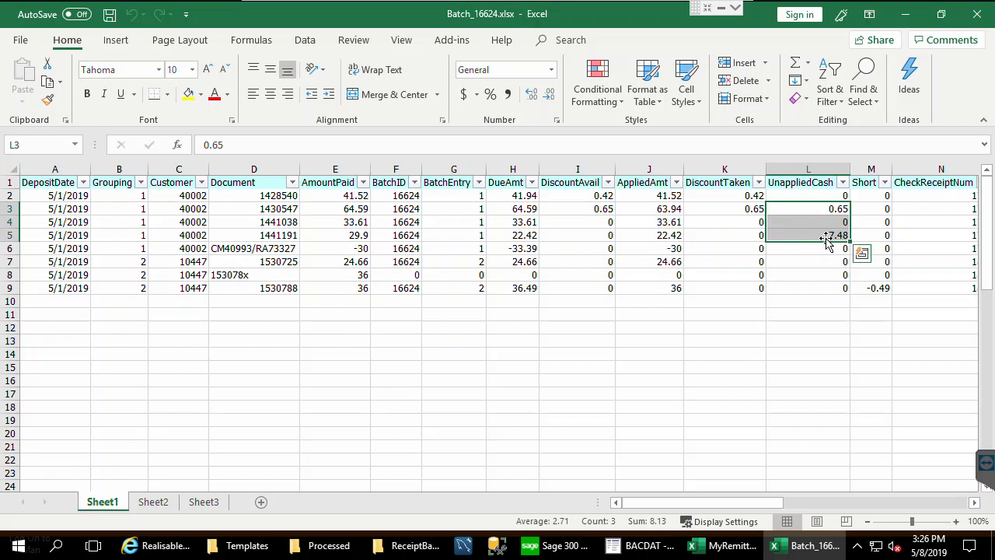
left_click(825, 212)
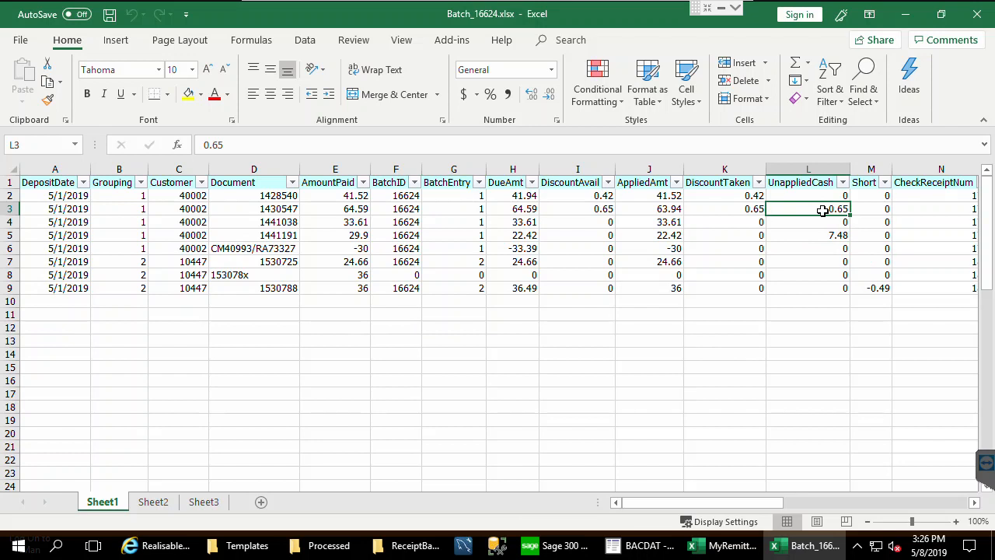
left_click(337, 209)
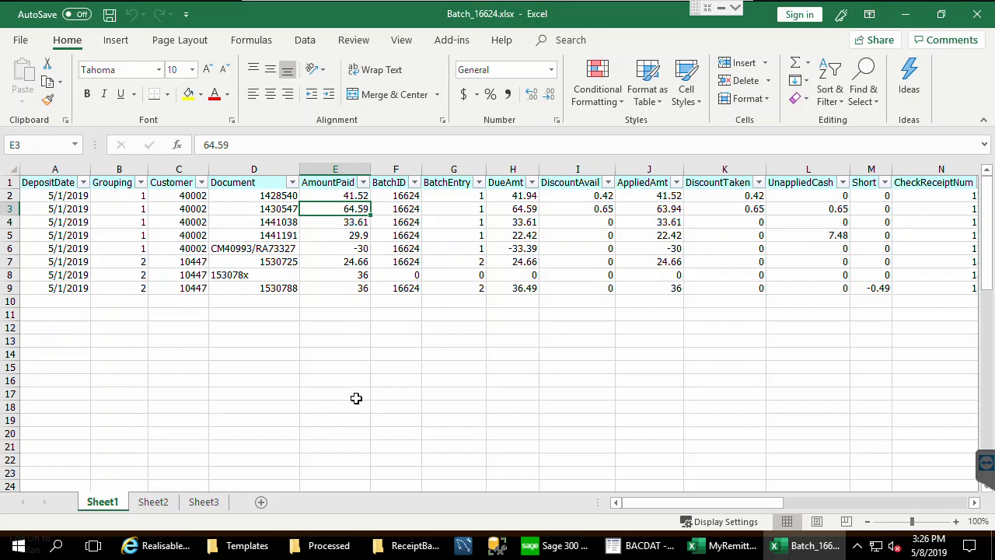
Check the UnappliedCash of row 3, compare AmountPaid, DueAmt and UnappliedCash in row 5, and review the whole UnappliedCash column.
left_click(824, 221)
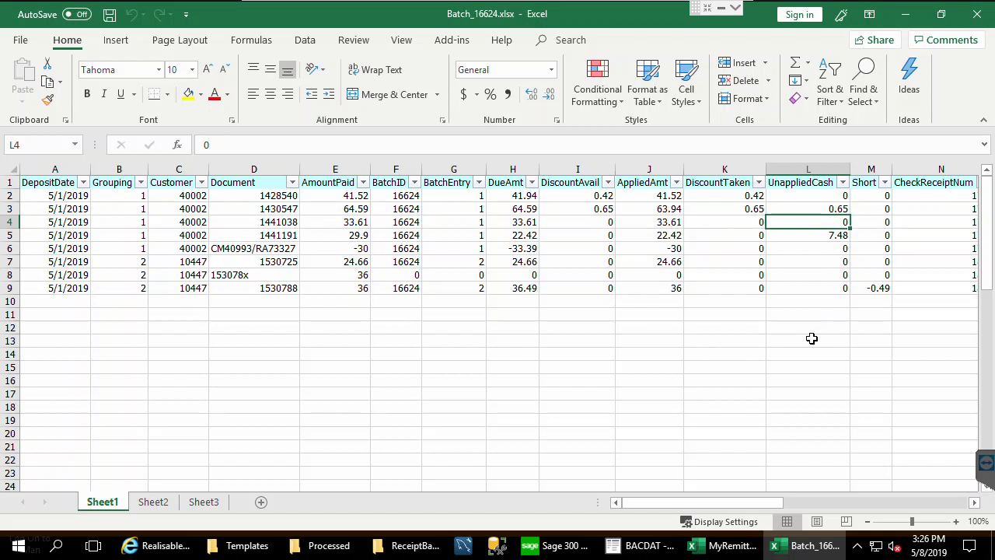
left_click(797, 209)
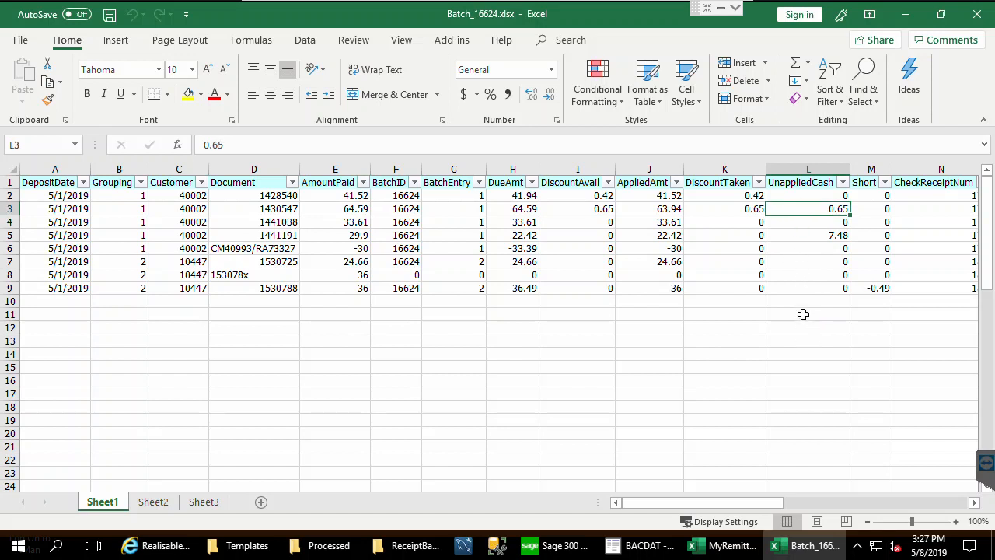
left_click(811, 235)
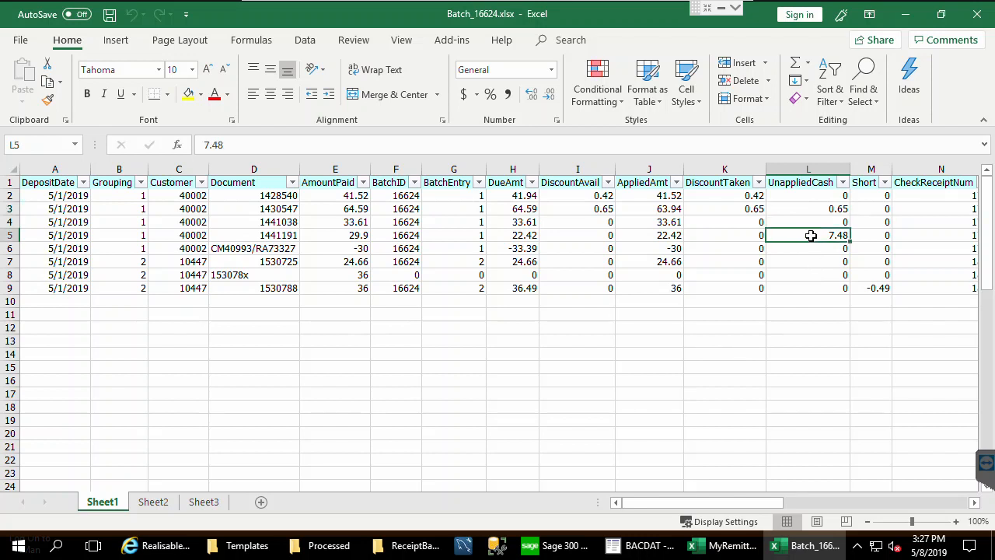
left_click(349, 237)
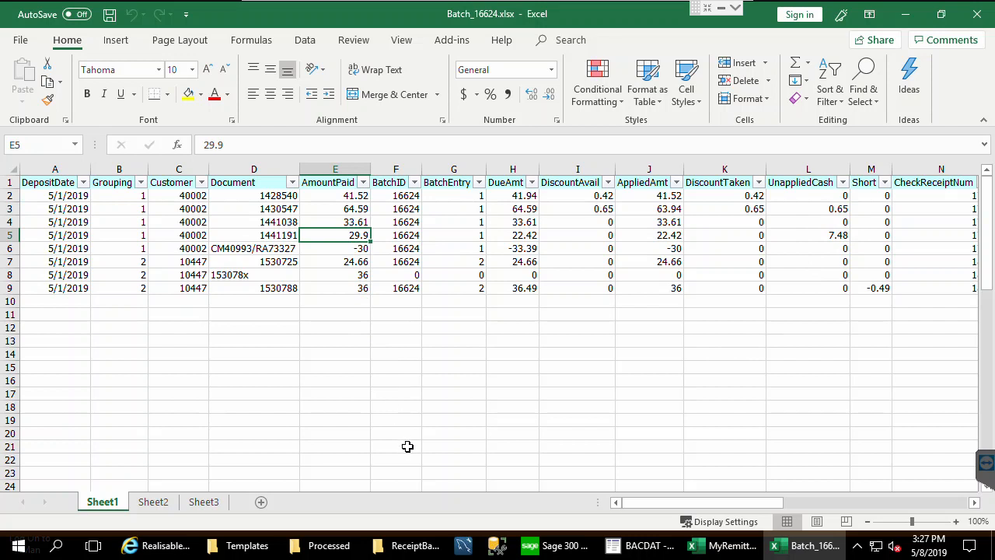
left_click(513, 237)
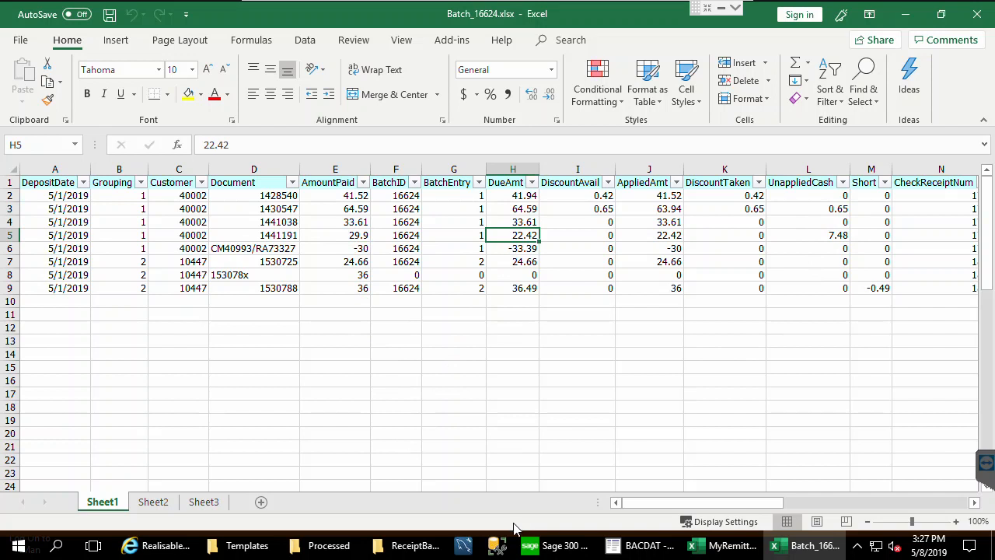
left_click(821, 236)
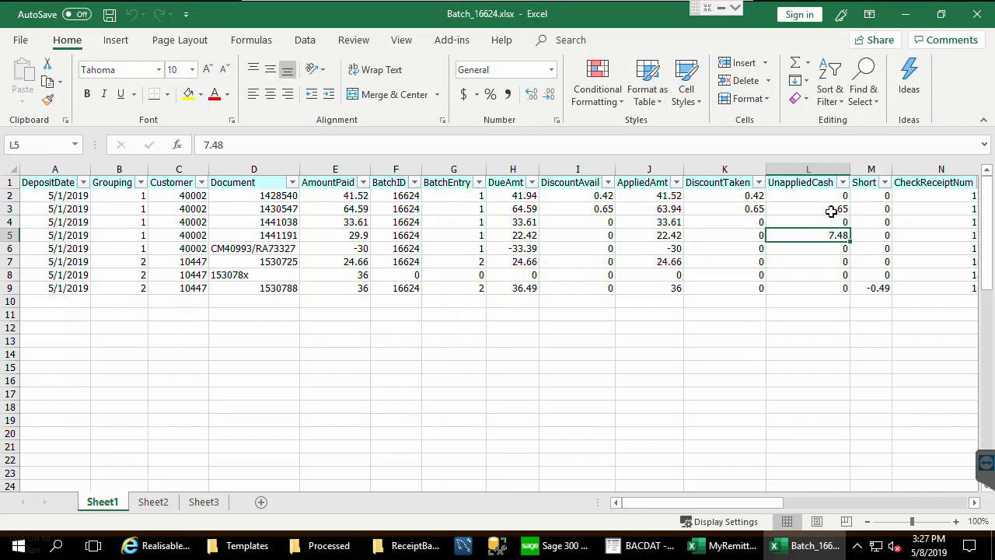
left_click(805, 168)
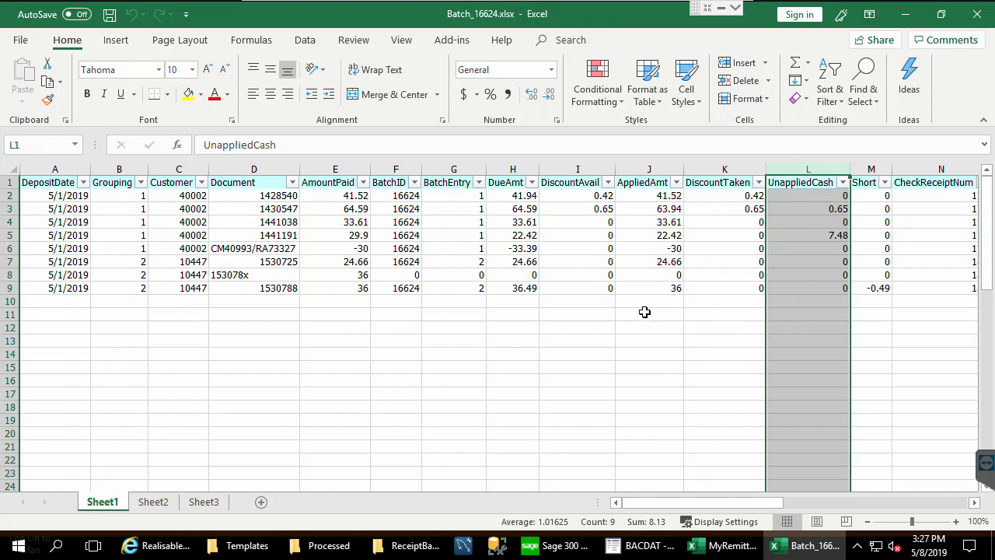
Examine the Document, ErrorMessage and UnappliedCash values of row 8, the second receipt row of grouping 2.
left_click(241, 275)
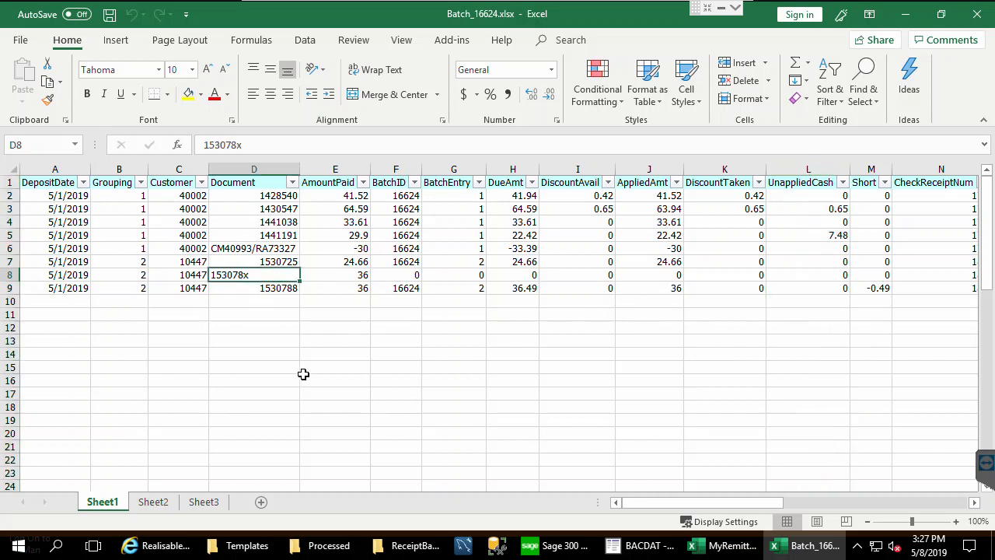
left_click_drag(759, 507, 840, 506)
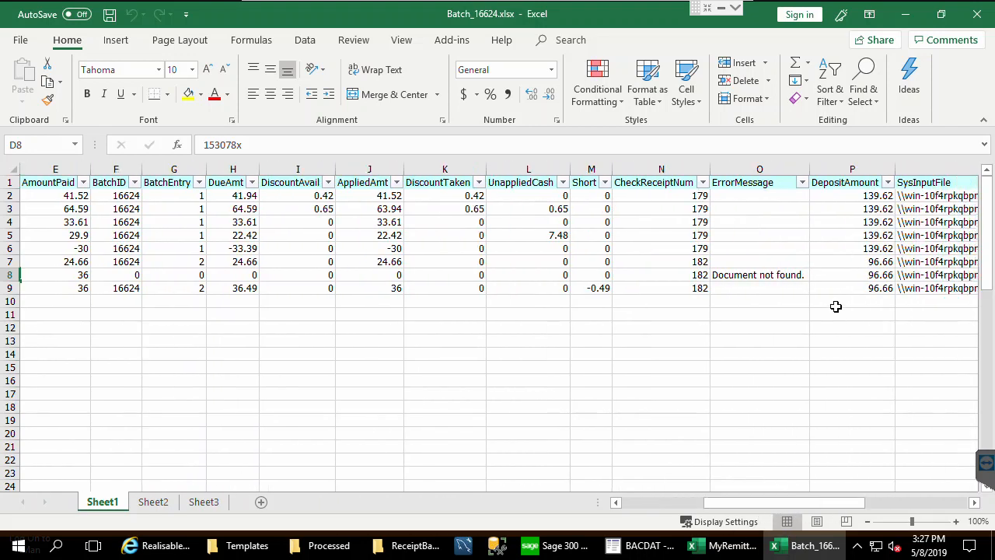
left_click(776, 277)
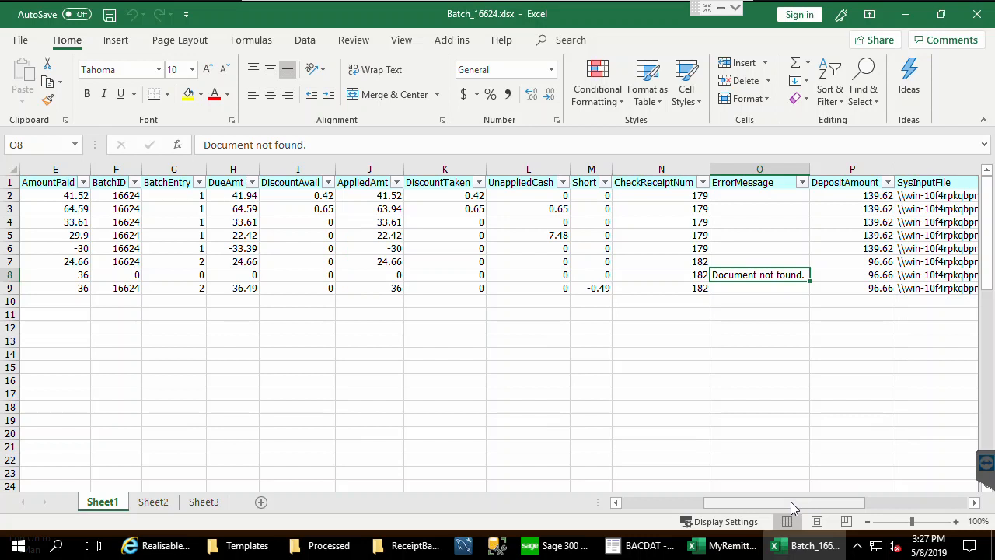
left_click_drag(791, 501, 765, 506)
left_click(634, 275)
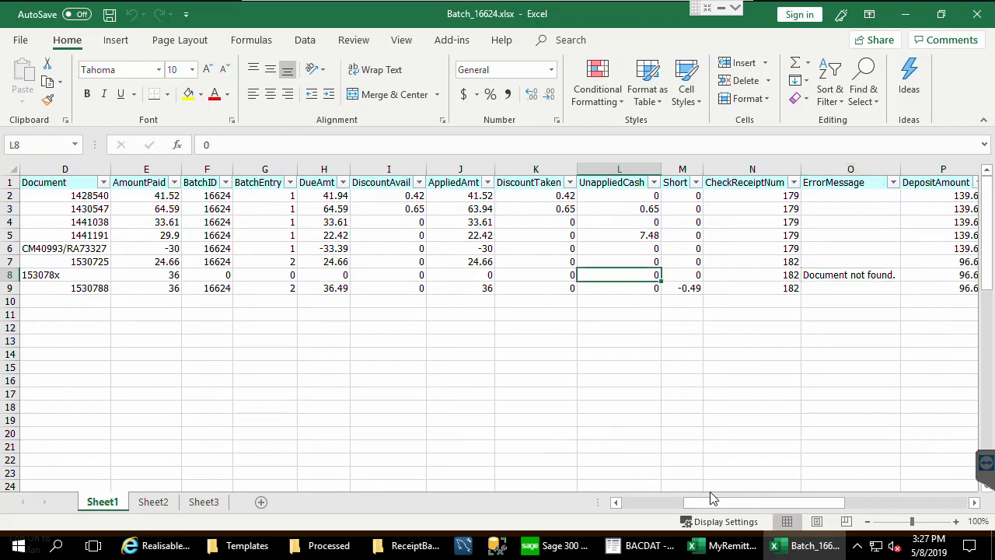
left_click_drag(726, 505, 661, 503)
left_click(237, 275)
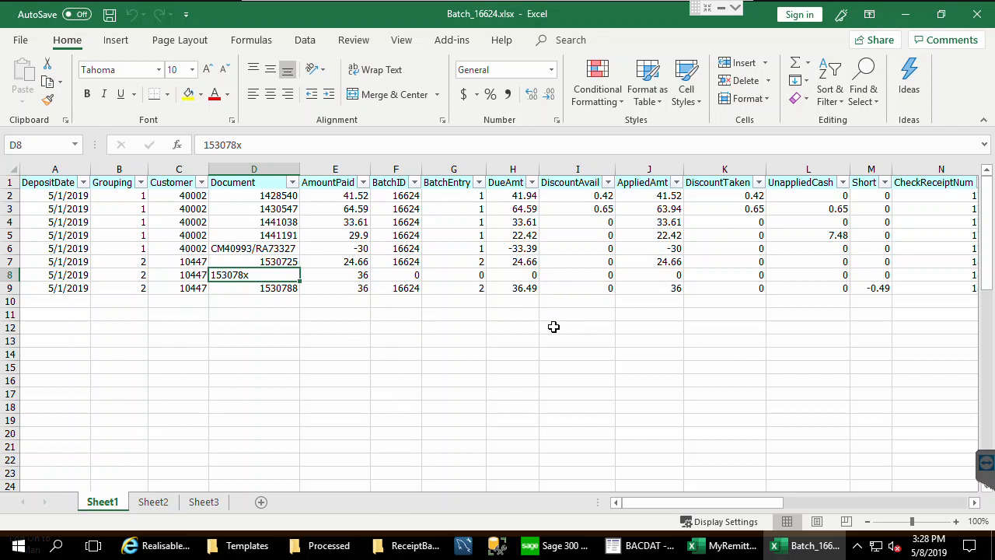
left_click_drag(773, 509, 836, 510)
left_click(555, 275)
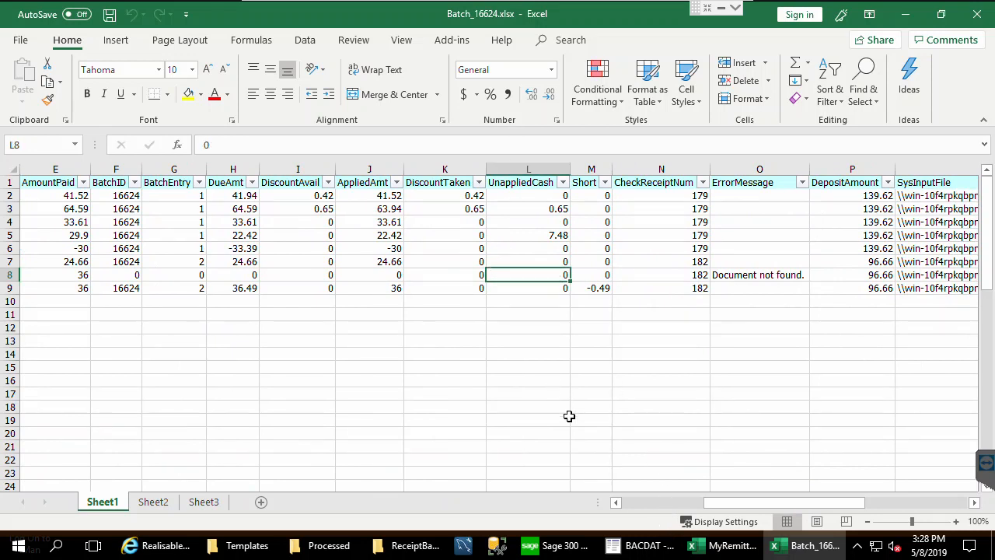
Compare the AmountPaid, DueAmt and Short values in row 9, the last receipt row of grouping 2.
left_click_drag(734, 507, 769, 454)
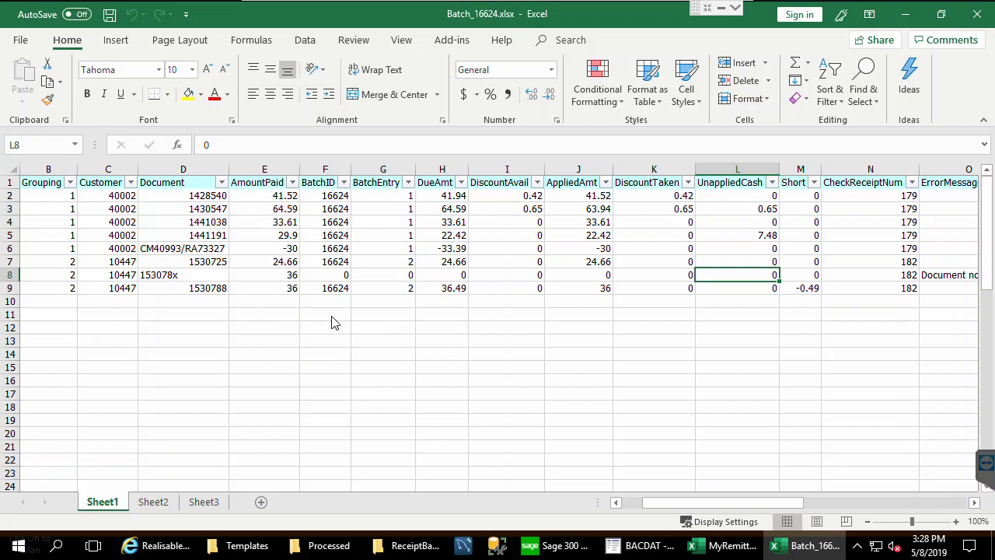
left_click(284, 290)
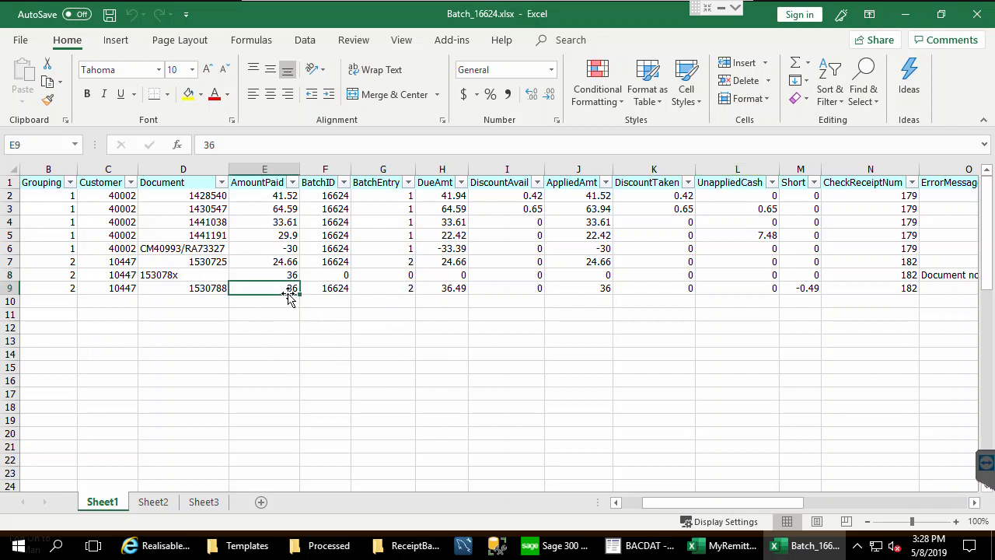
left_click(449, 292)
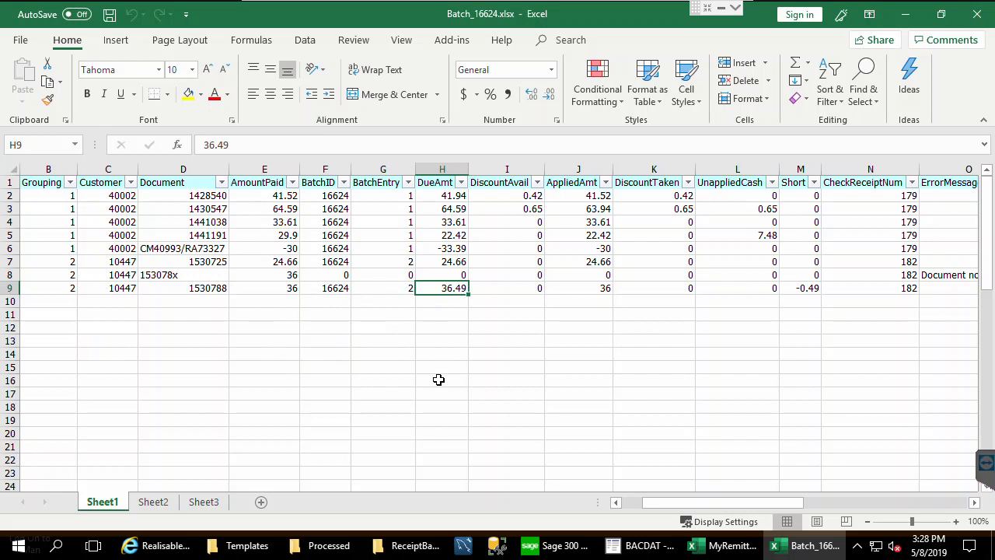
left_click(812, 289)
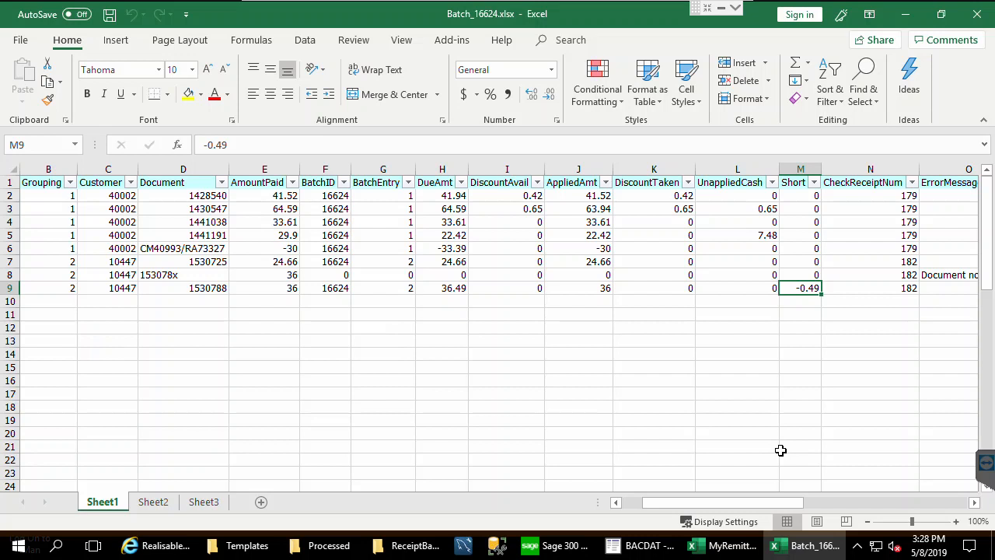